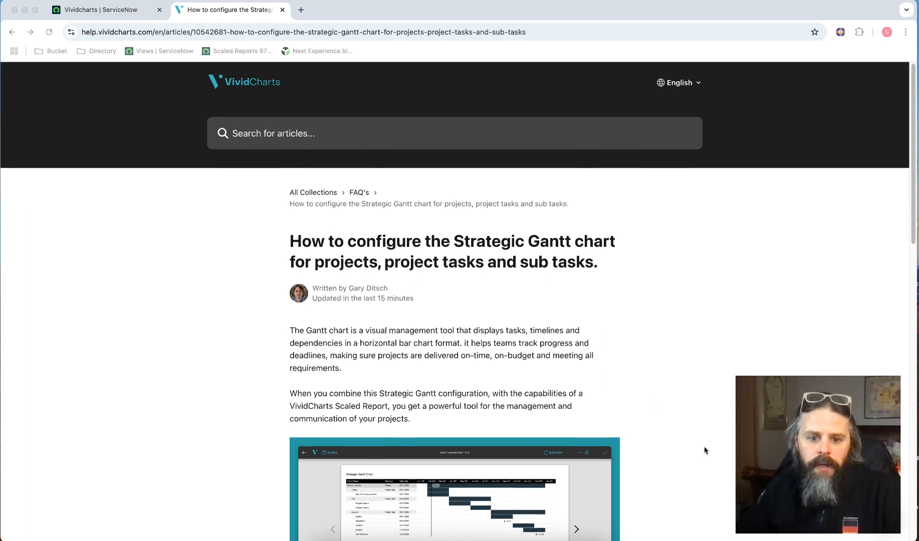
Step: Read the help article's data, design and delivery requirements for the Strategic Gantt chart
scroll(711, 451, "down", 3)
scroll(712, 450, "down", 2)
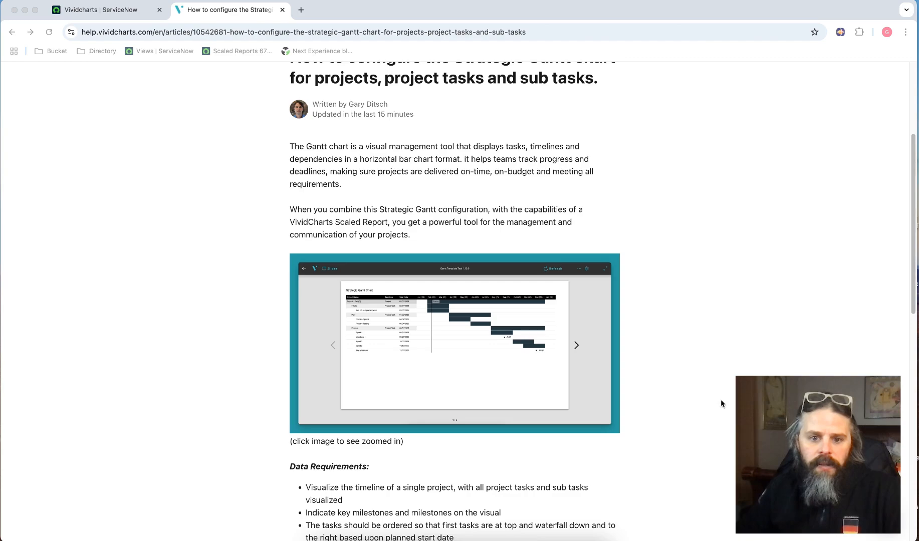
scroll(727, 404, "down", 4)
scroll(727, 405, "down", 2)
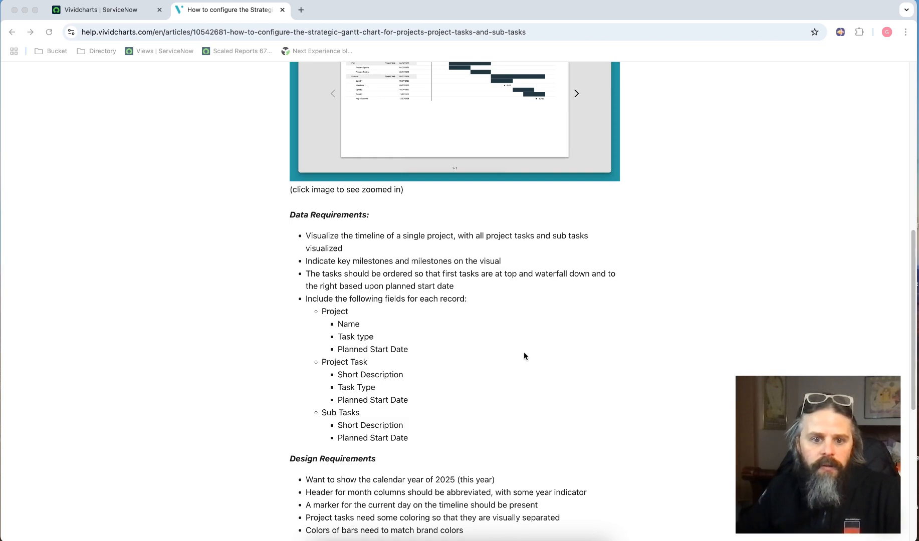
scroll(523, 356, "down", 2)
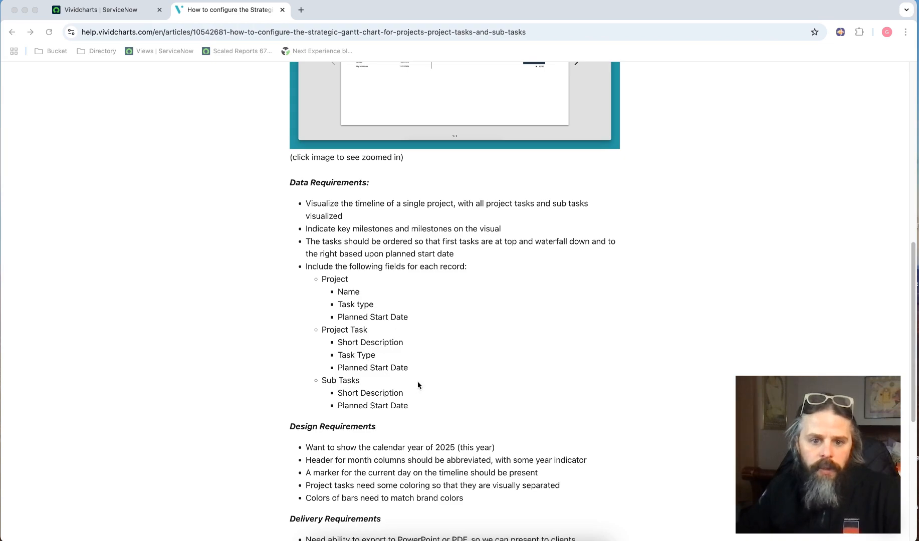
scroll(460, 402, "down", 3)
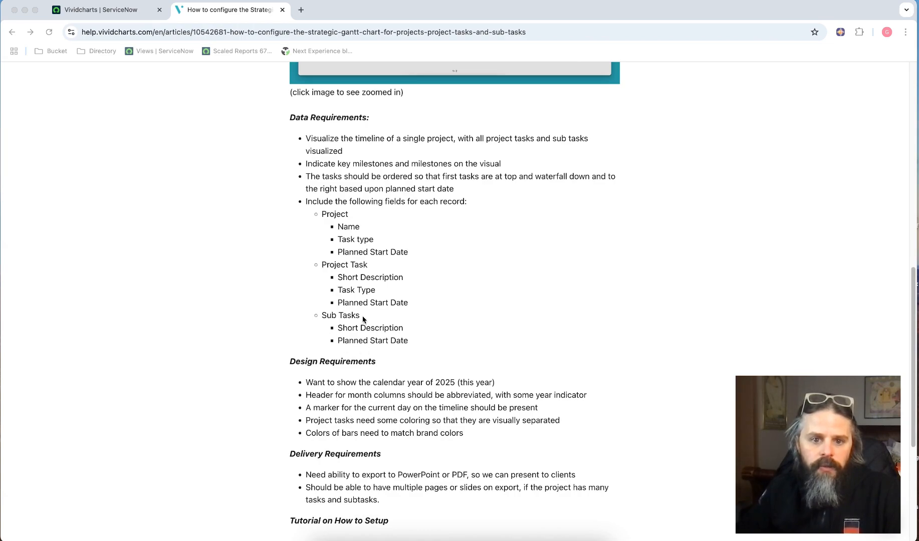
scroll(527, 345, "down", 1)
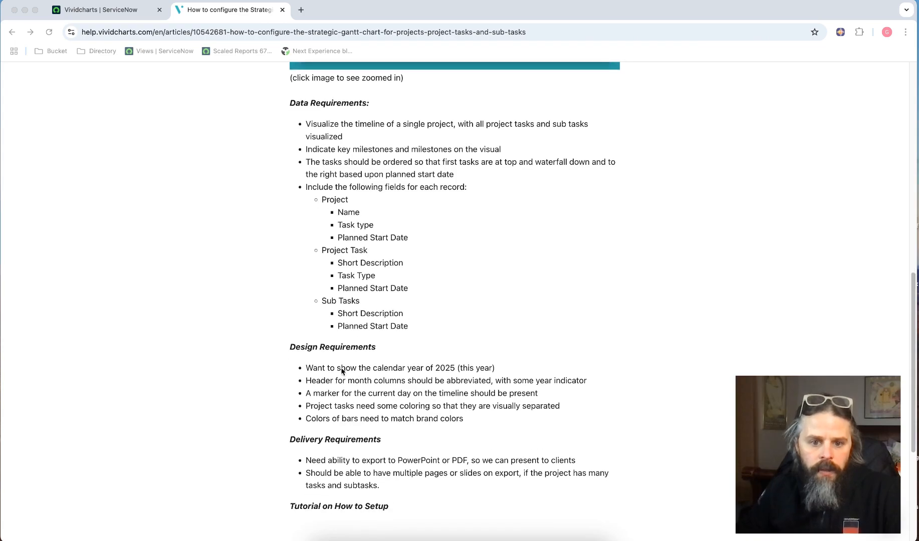
scroll(483, 347, "down", 3)
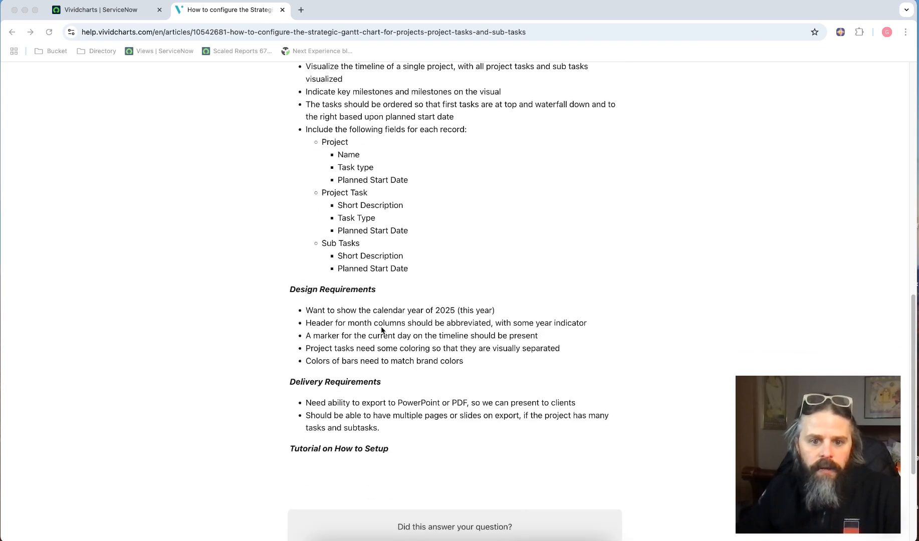
scroll(527, 336, "down", 1)
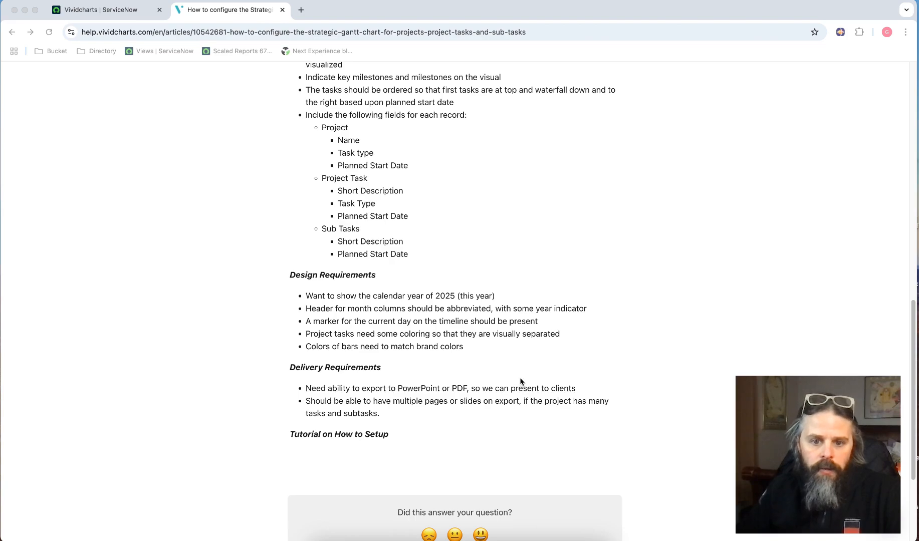
scroll(519, 374, "up", 20)
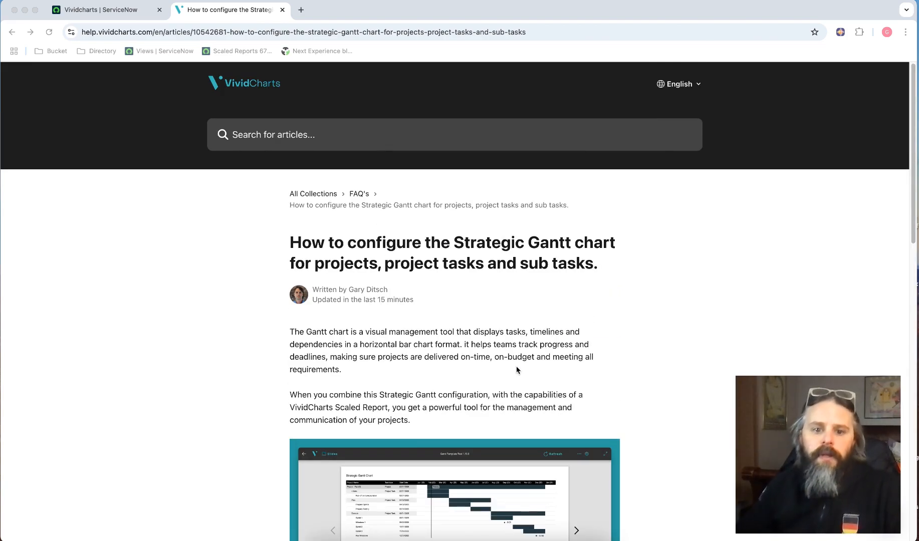
Step: Open the article's example Strategic Gantt chart image at full size
scroll(514, 364, "down", 6)
scroll(509, 366, "down", 1)
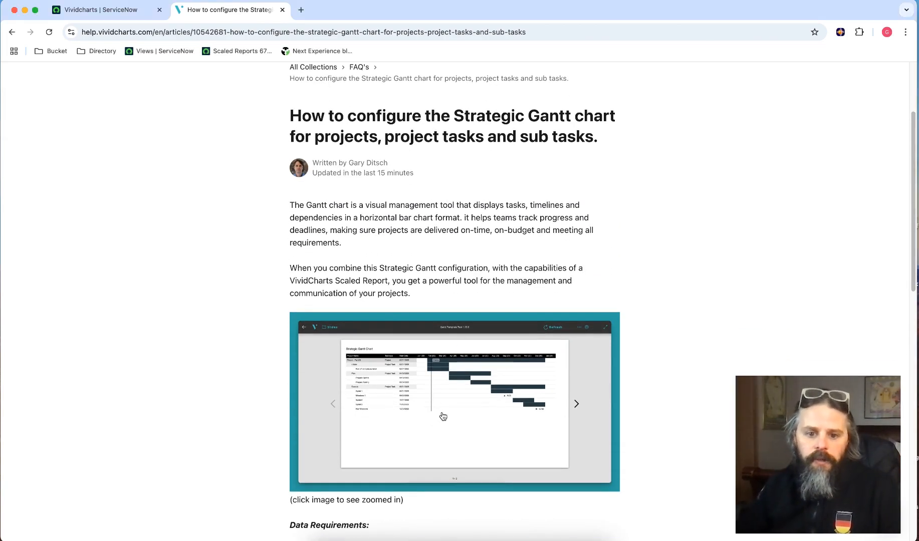
left_click(438, 420)
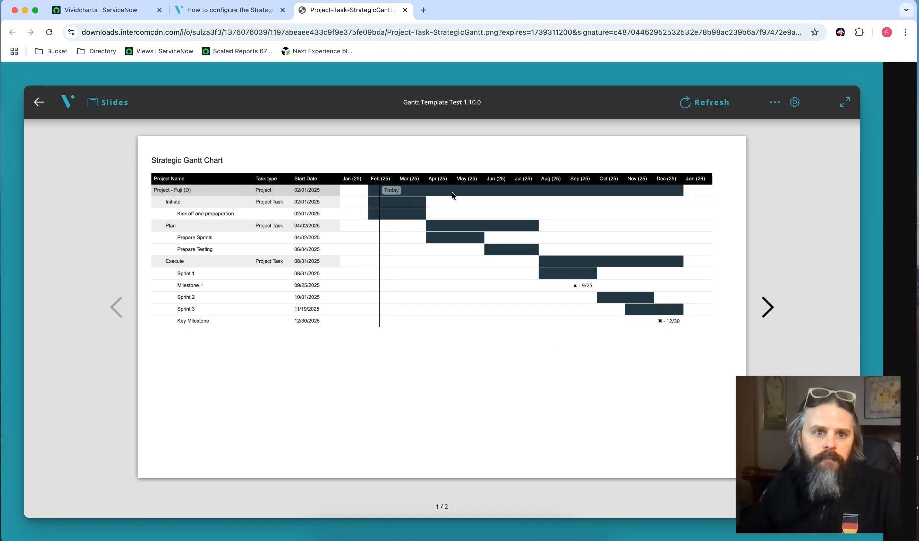
Step: Switch to the VividCharts report editor, find the Strategic Gantt Chart type with "stra" and add it to the blank slide
left_click(100, 9)
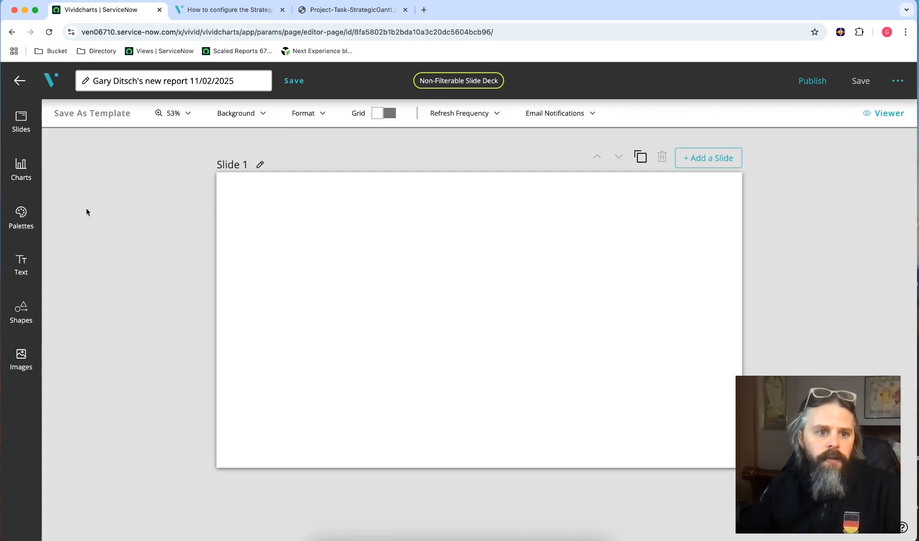
left_click(21, 171)
left_click(111, 235)
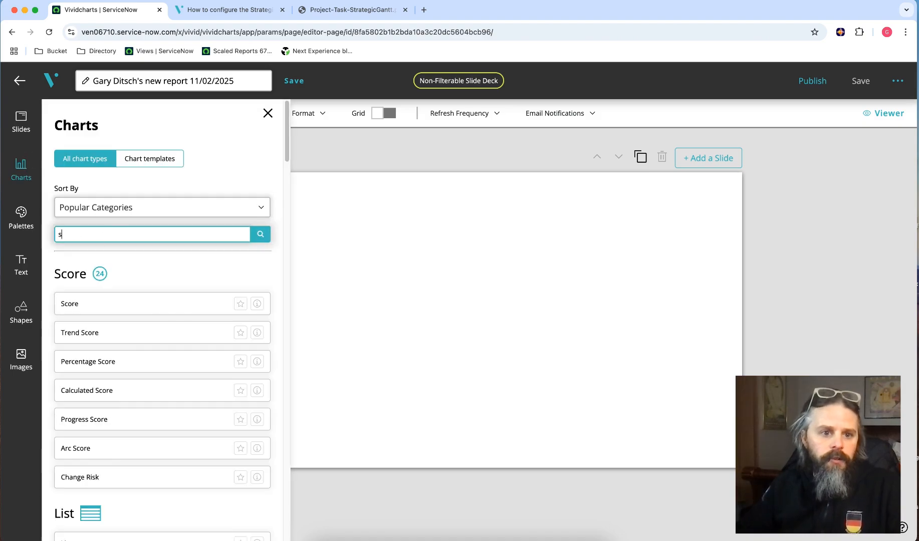
type("stra")
left_click_drag(121, 314, 203, 321)
Step: Set the chart's data source to Table, choose the Project - pm_project table and save the data settings
left_click(147, 175)
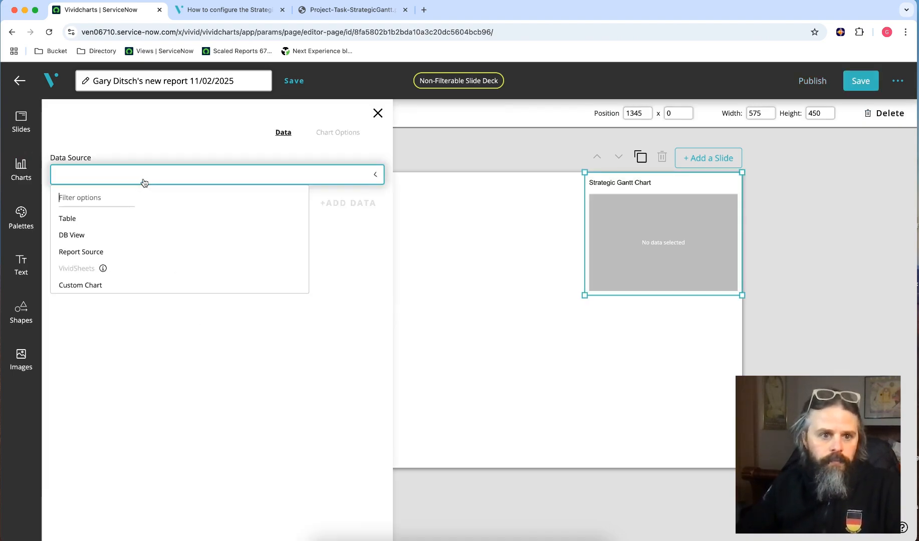
left_click(110, 223)
left_click(138, 224)
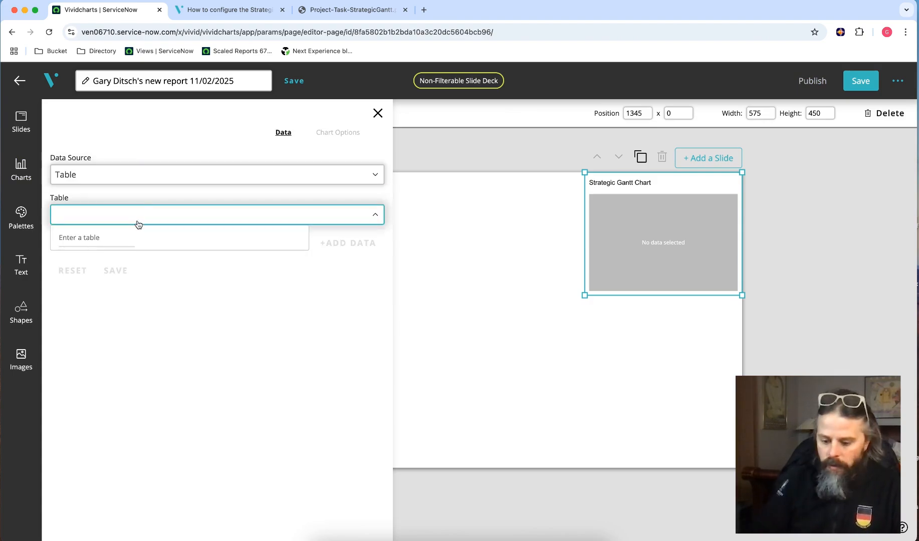
type("pro")
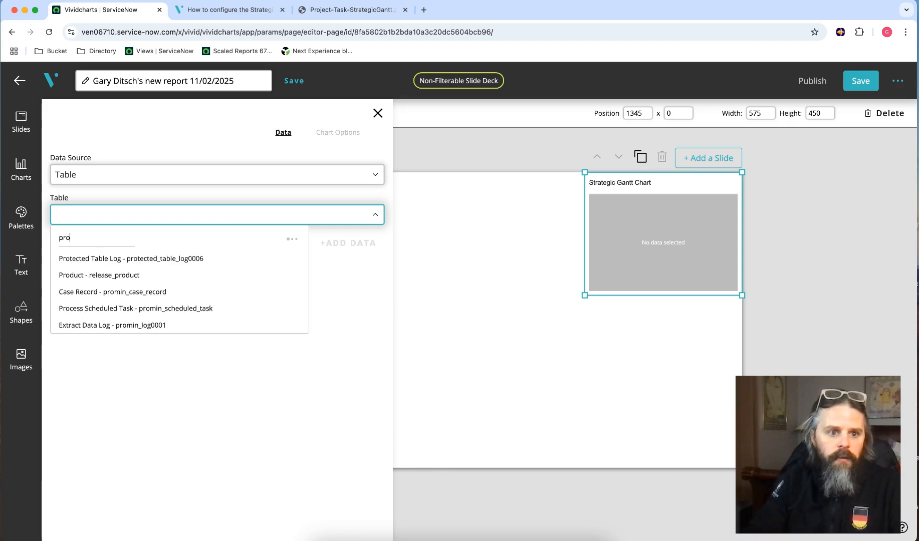
type("ject")
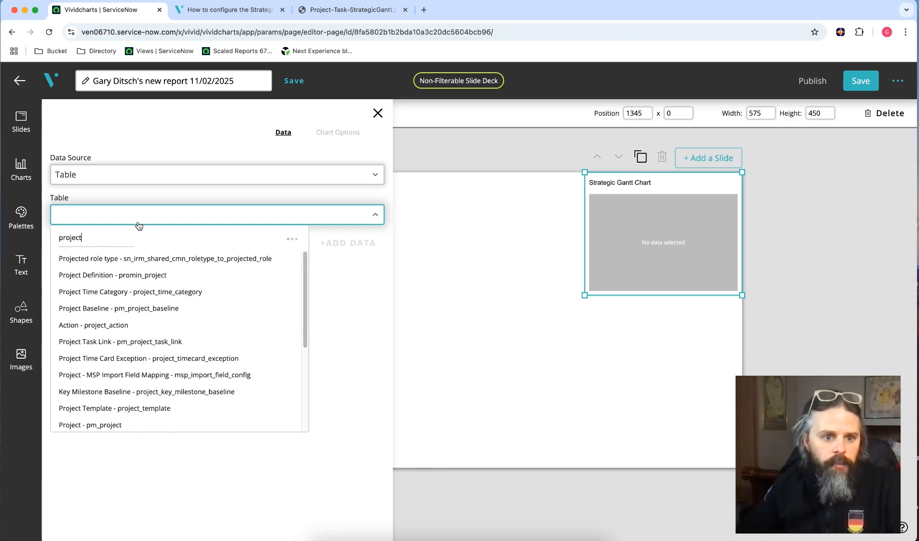
left_click(130, 259)
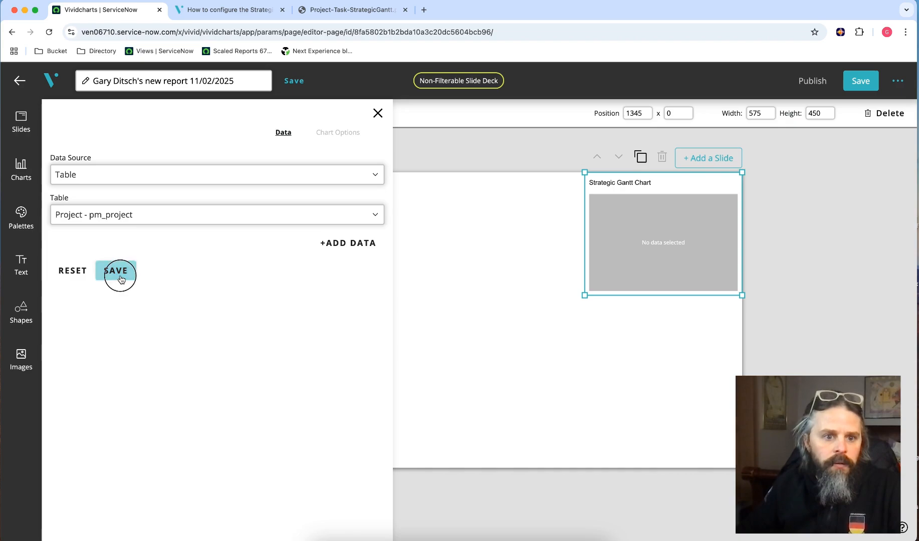
left_click(120, 271)
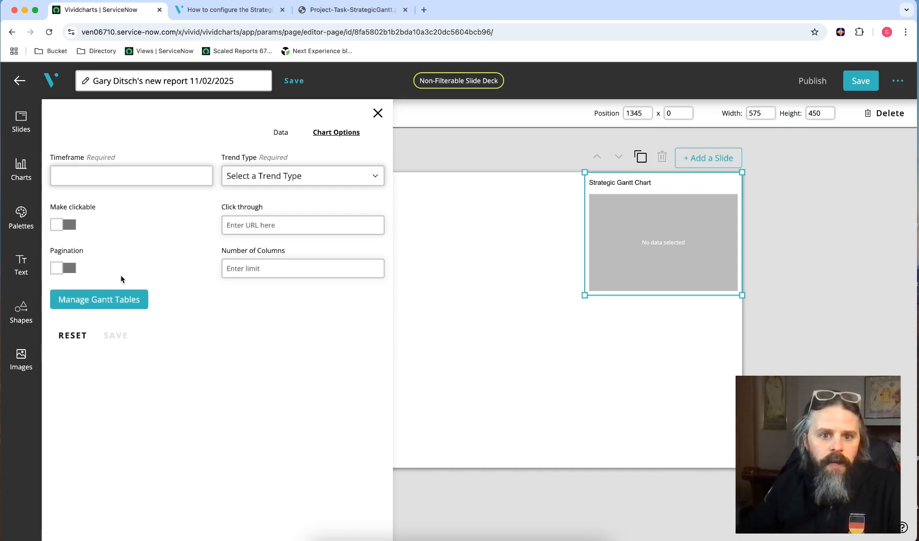
Step: Set the Gantt chart's timeframe to This year and its trend type to Month
left_click(116, 179)
left_click(83, 260)
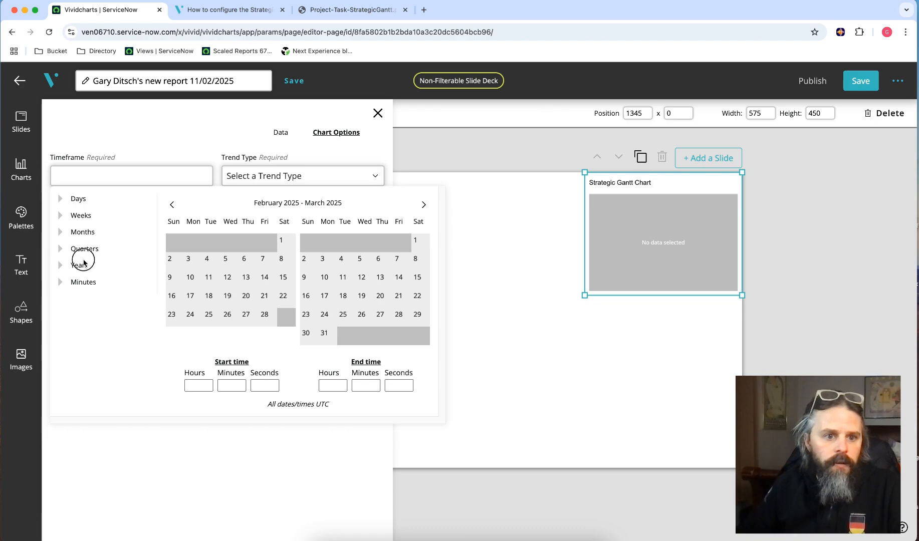
left_click(89, 278)
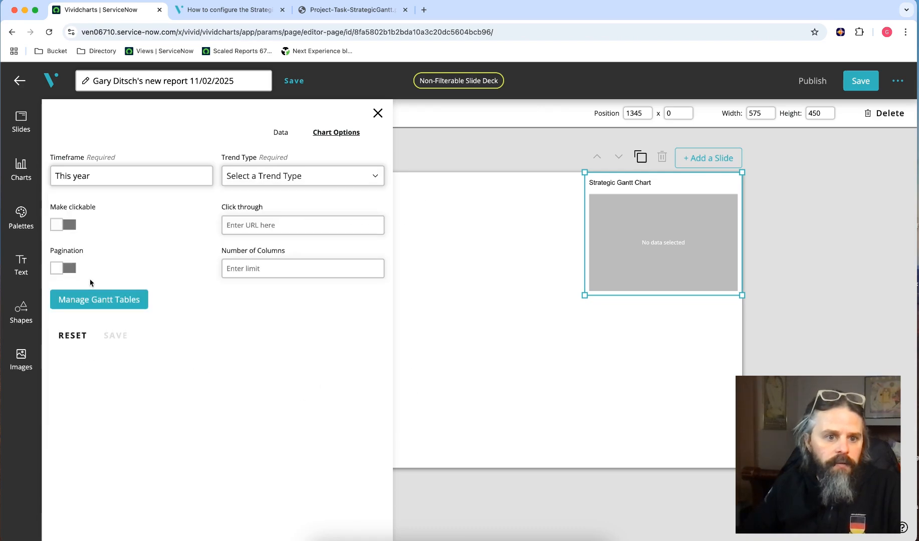
left_click(265, 180)
left_click(243, 236)
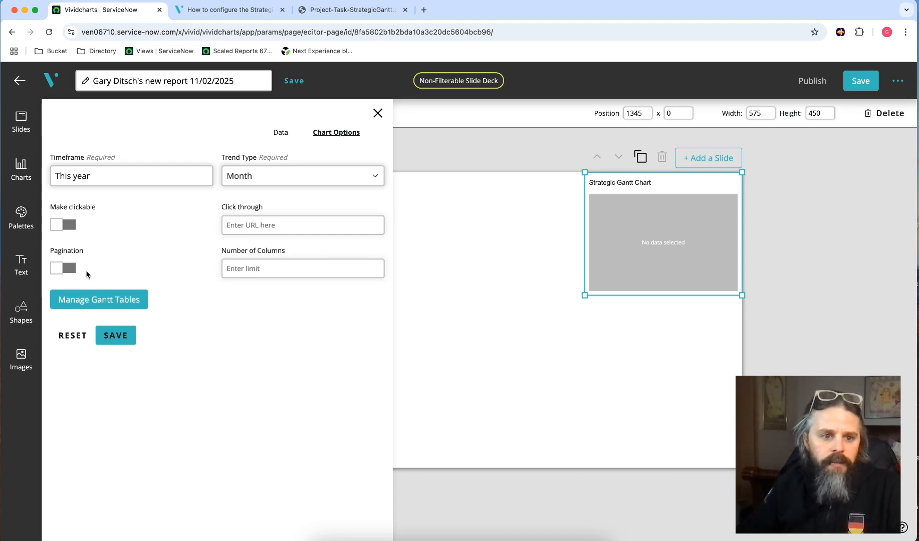
Step: Enable pagination for the Gantt chart and set its number of columns to 3
left_click(64, 268)
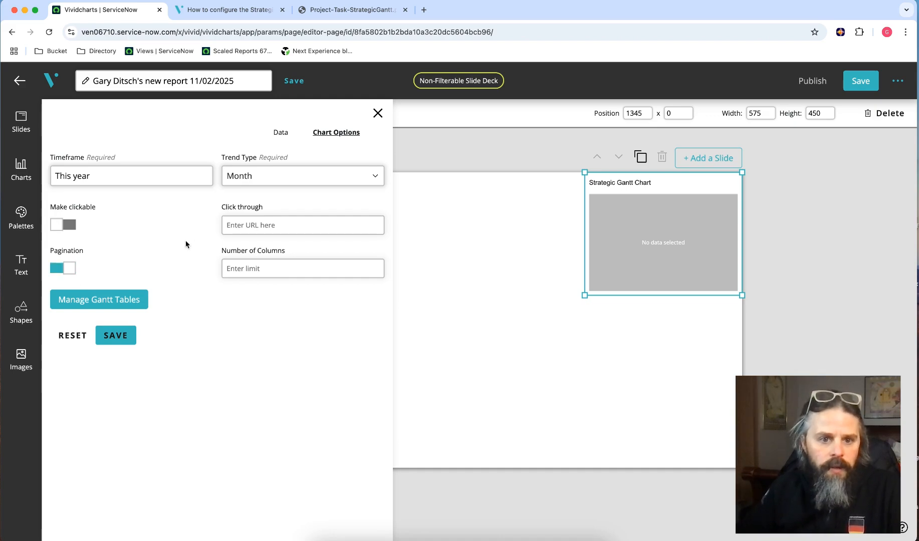
left_click(245, 267)
type("3")
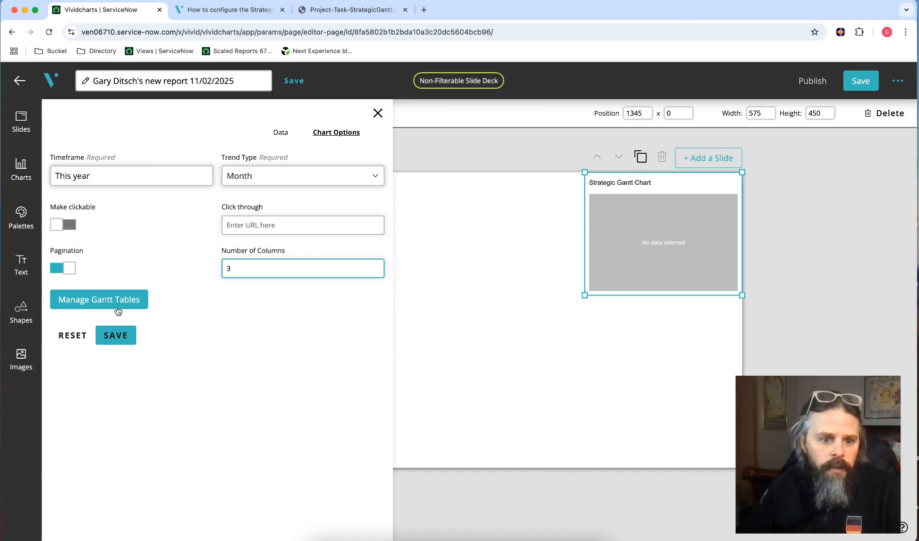
Step: In the pm_project Gantt table settings, set the start field to Planned start date and the end field to Planned end date
left_click(98, 302)
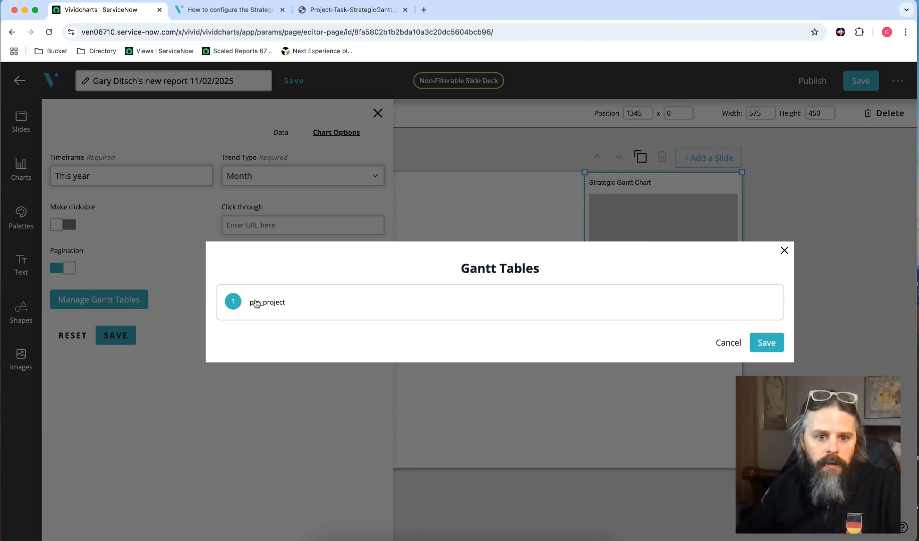
left_click(289, 305)
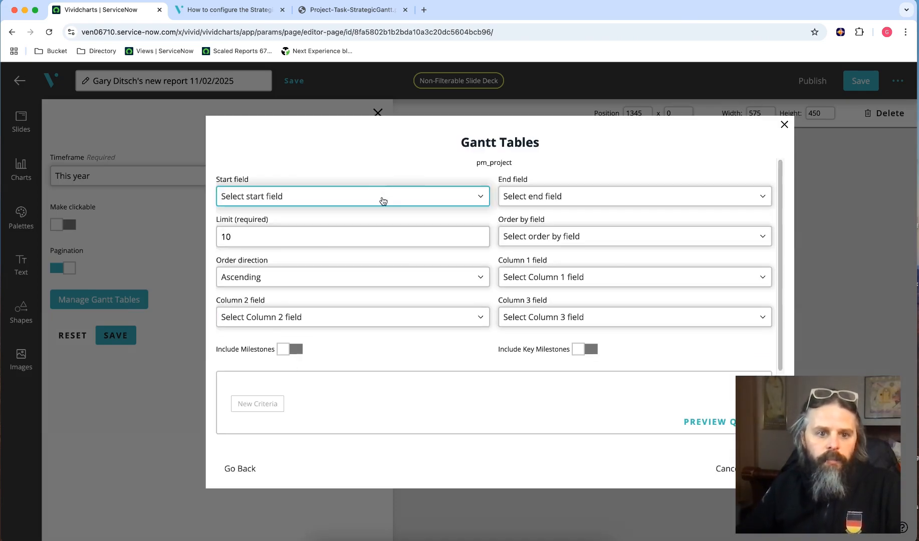
left_click(297, 195)
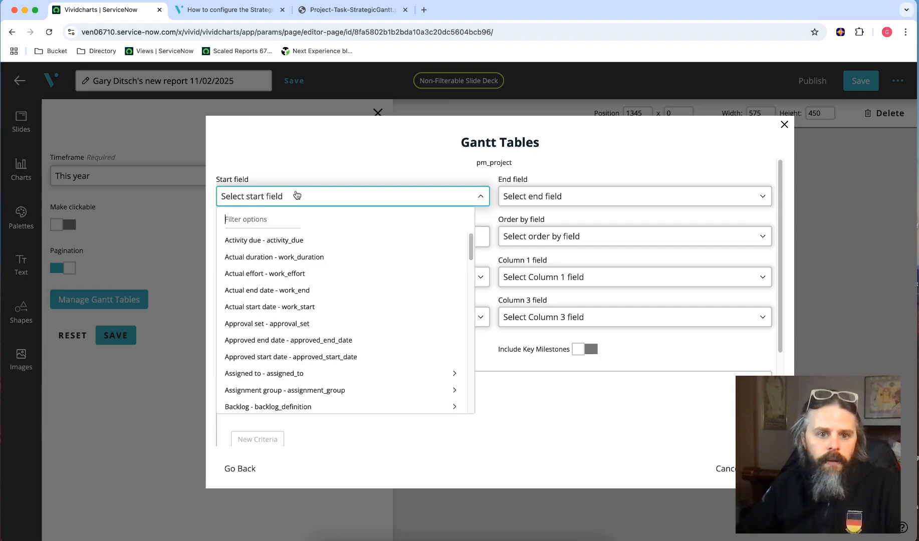
type("plann")
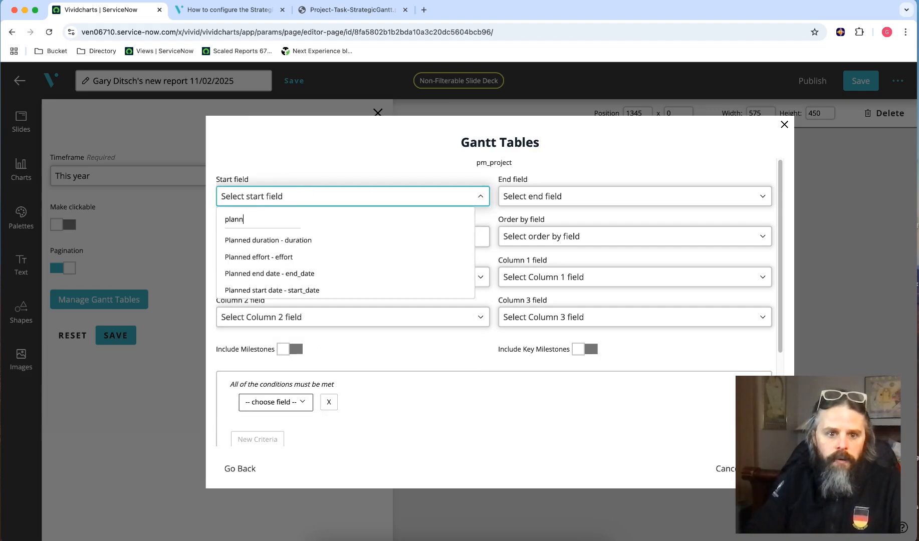
left_click(298, 290)
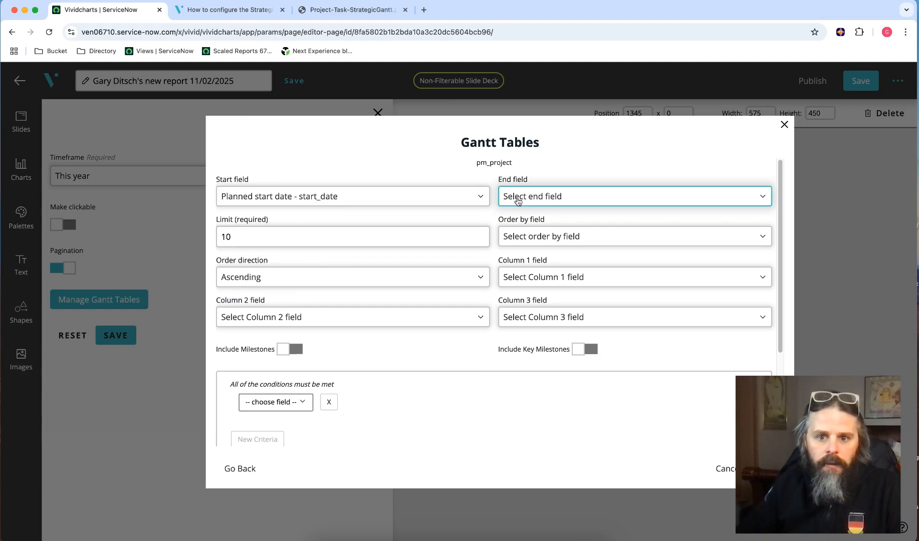
left_click(529, 197)
type("planned")
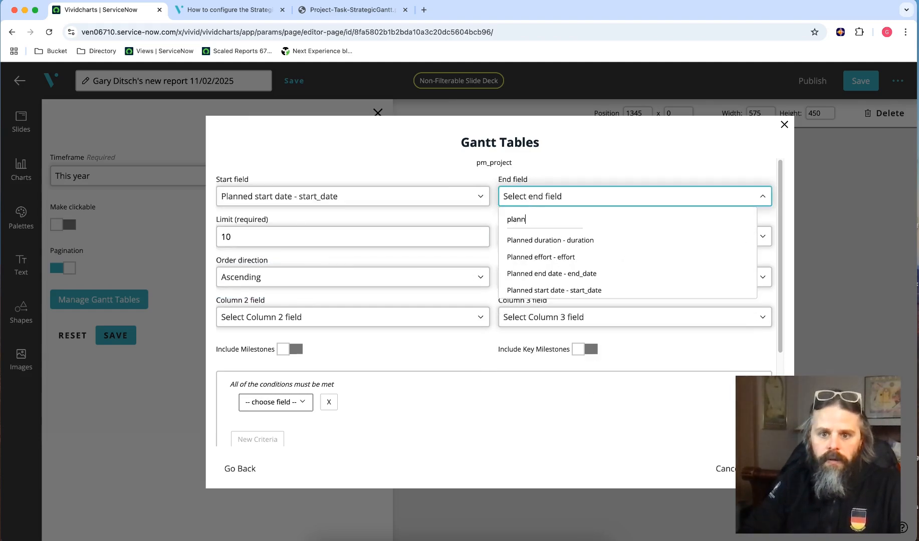
left_click(555, 276)
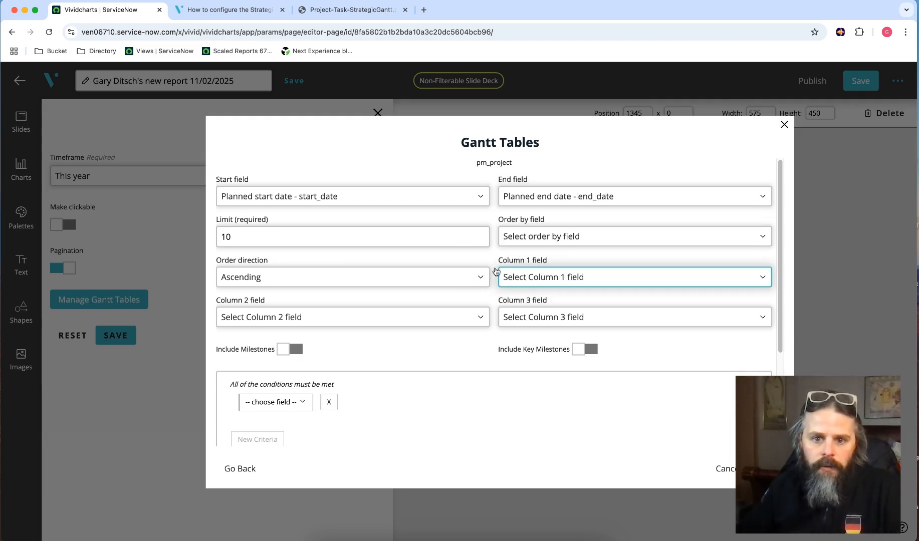
Step: Order the pm_project Gantt table by Planned start date - start_date
left_click(539, 238)
type("pla")
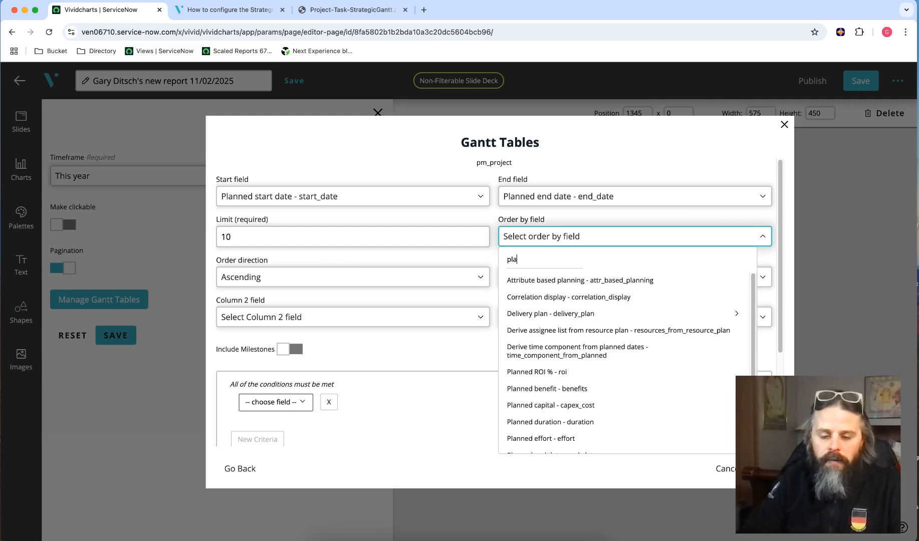
type("nned s")
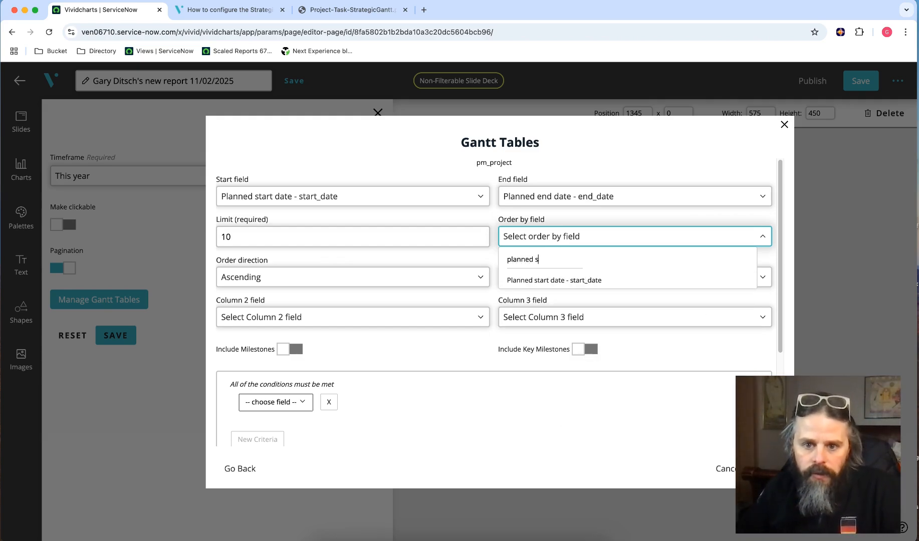
left_click(553, 277)
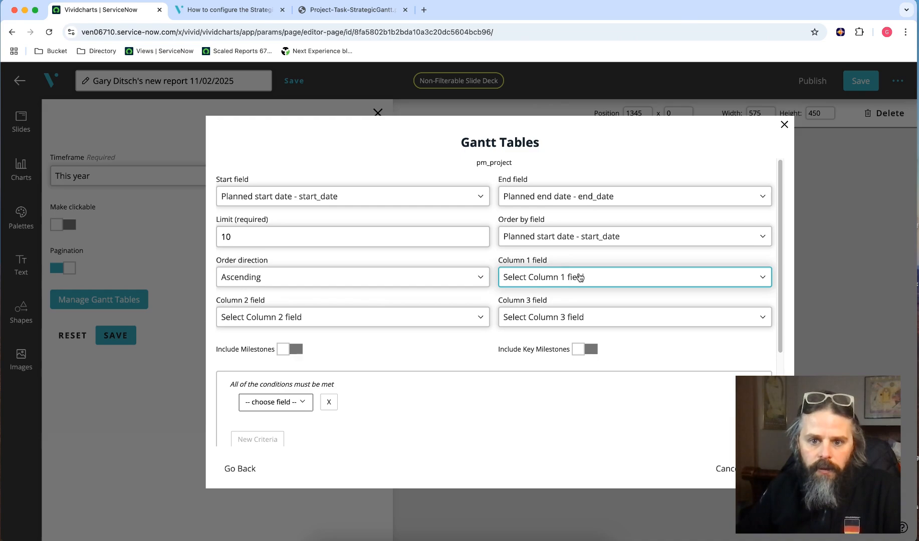
Step: In the pm_project Gantt table, set column 1 to Project Name - short_description and column 2 to Task type - sys_class_name
left_click(545, 280)
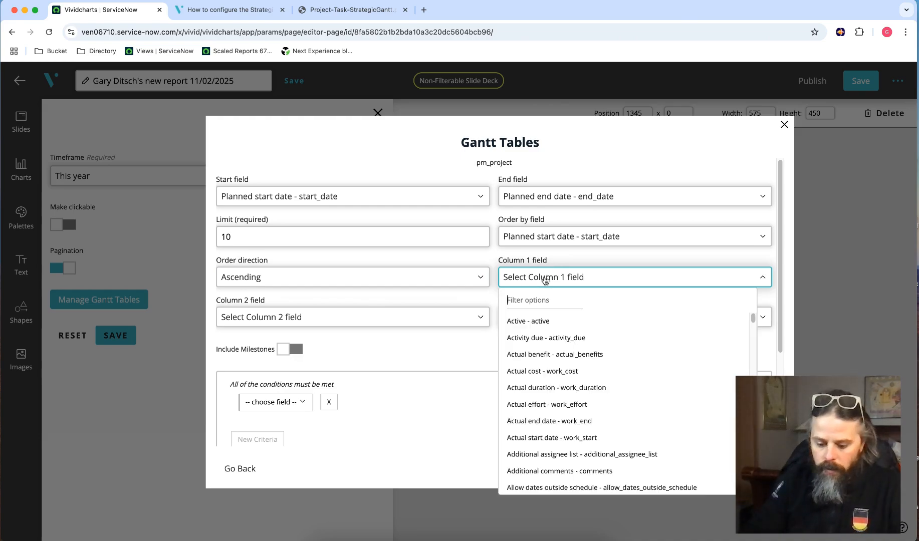
type("name")
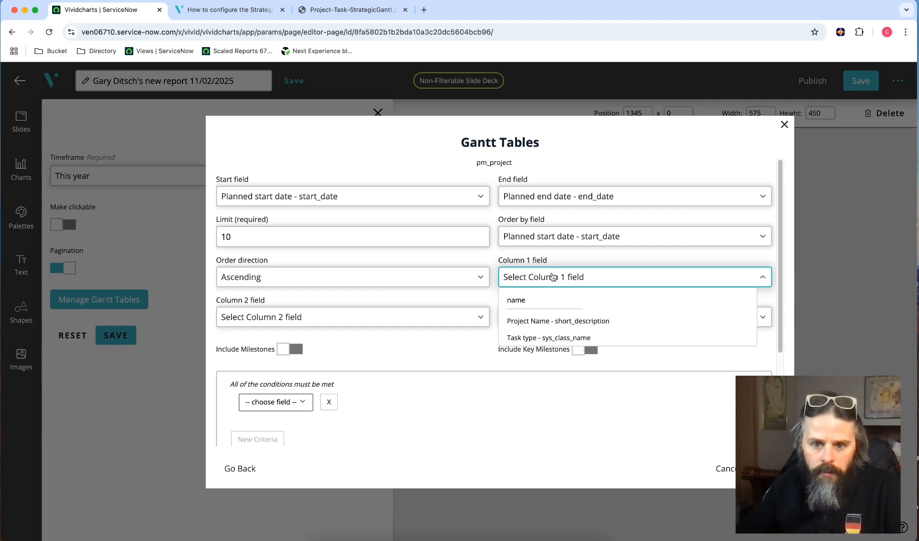
left_click(542, 321)
left_click(311, 324)
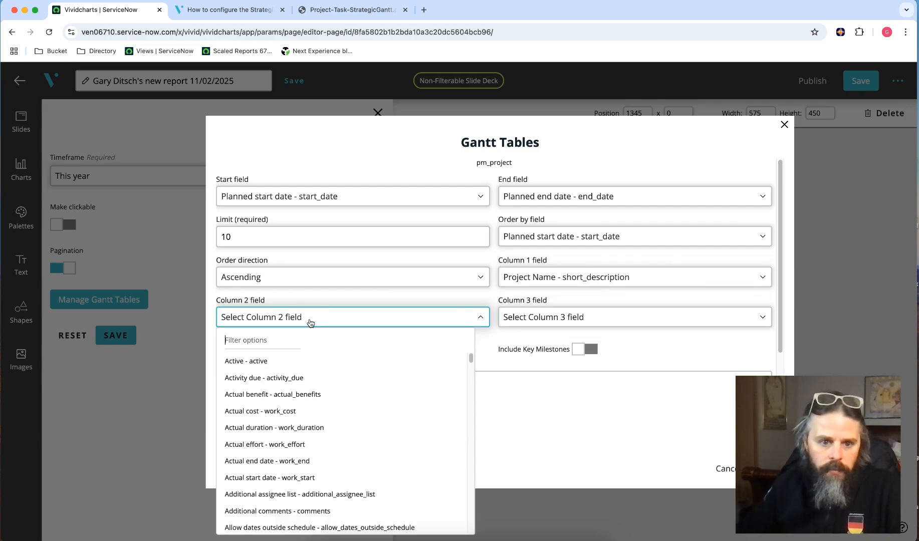
type("task")
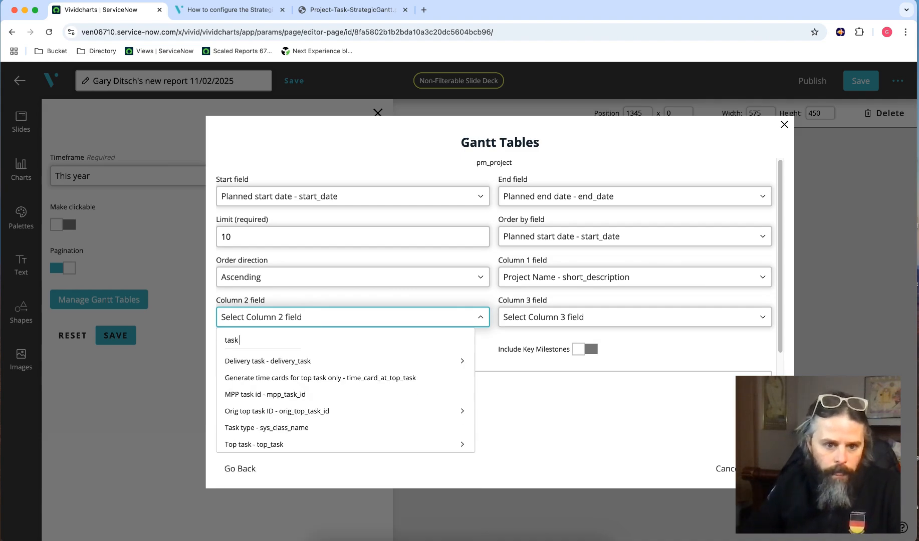
left_click(273, 428)
Step: Set the pm_project table's column 3 field to Planned start date - start_date
left_click(591, 319)
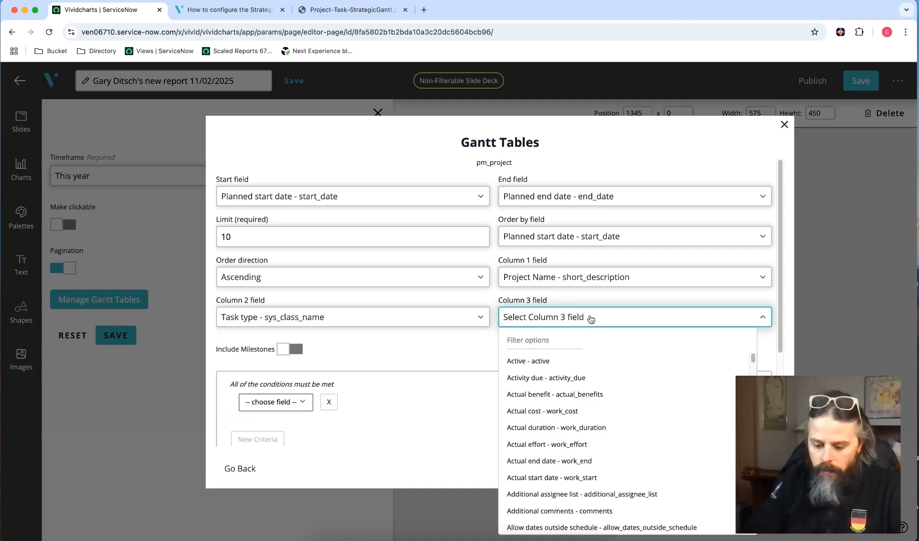
type("planned")
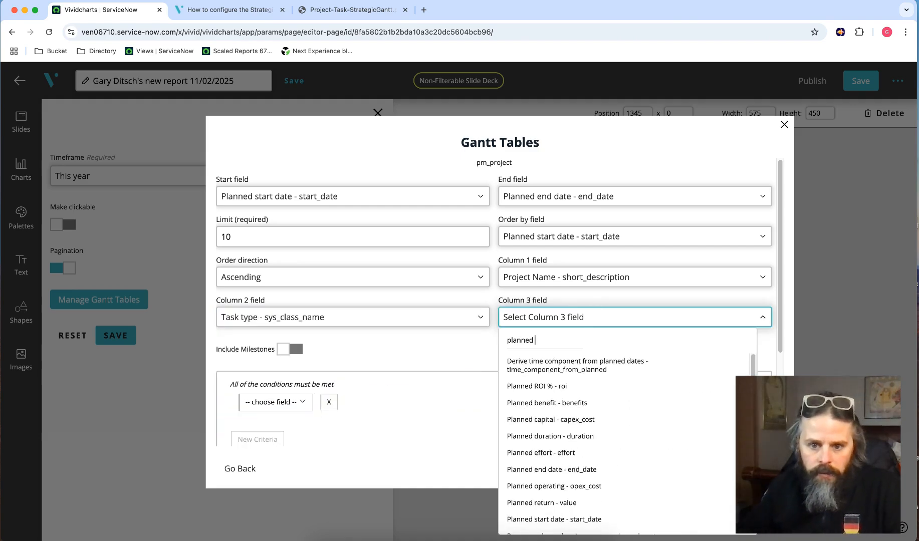
type(" s")
left_click(571, 359)
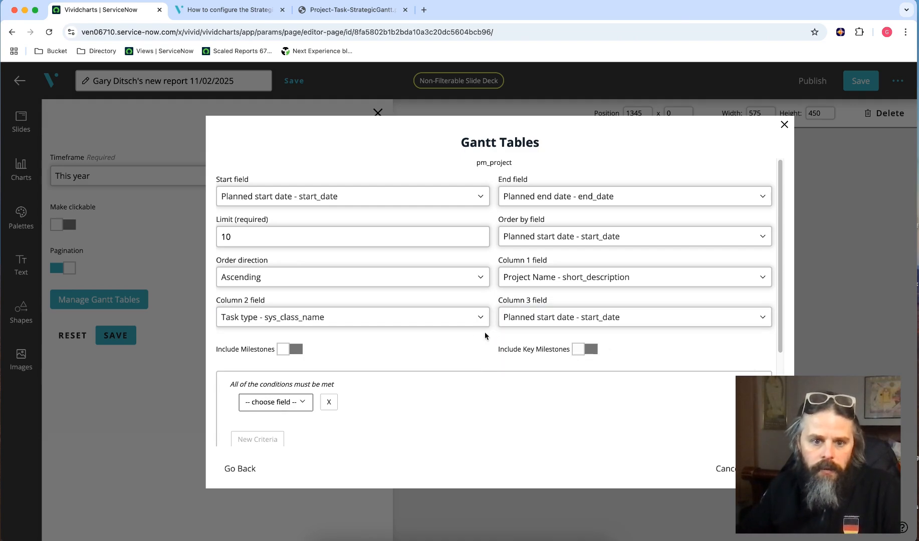
Step: Add a subtable to the pm_project Gantt table and base it on Project Task - pm_project_task
scroll(449, 325, "down", 3)
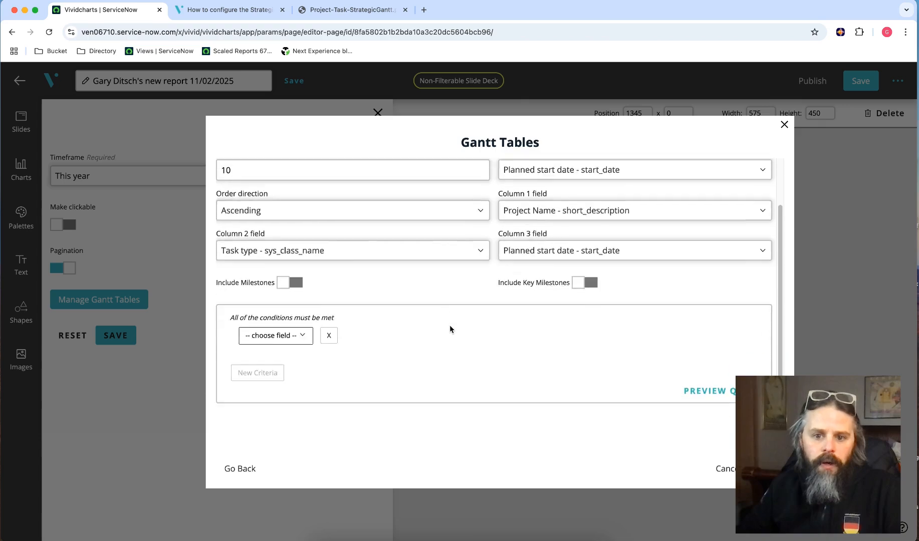
scroll(450, 325, "up", 3)
scroll(451, 327, "down", 3)
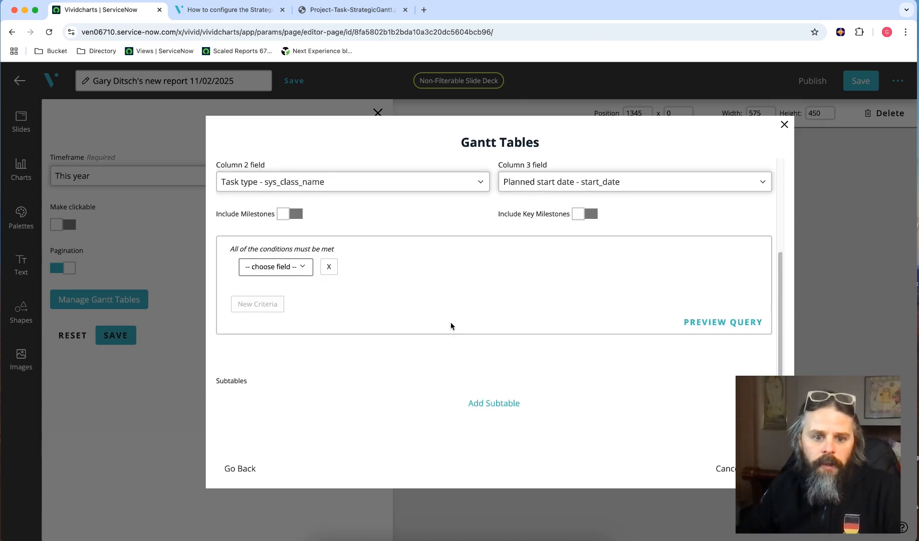
left_click(494, 404)
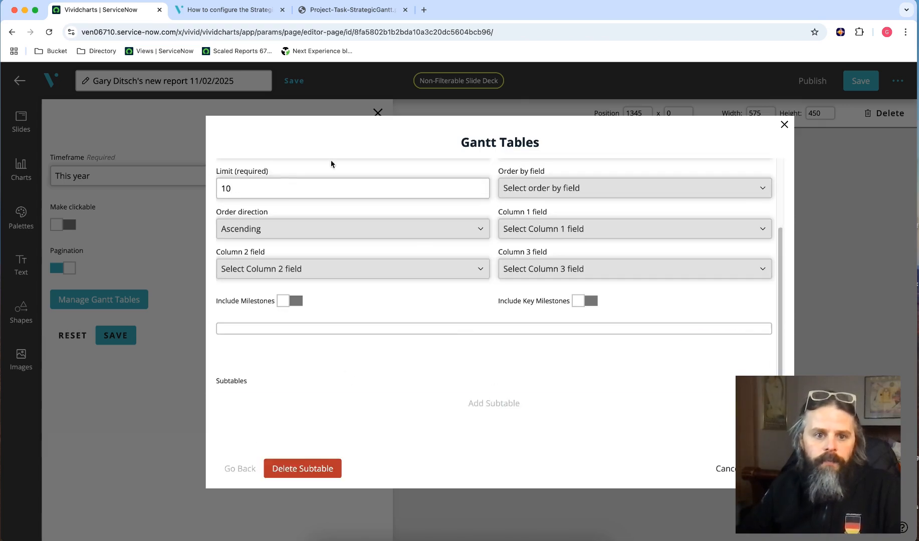
left_click(352, 194)
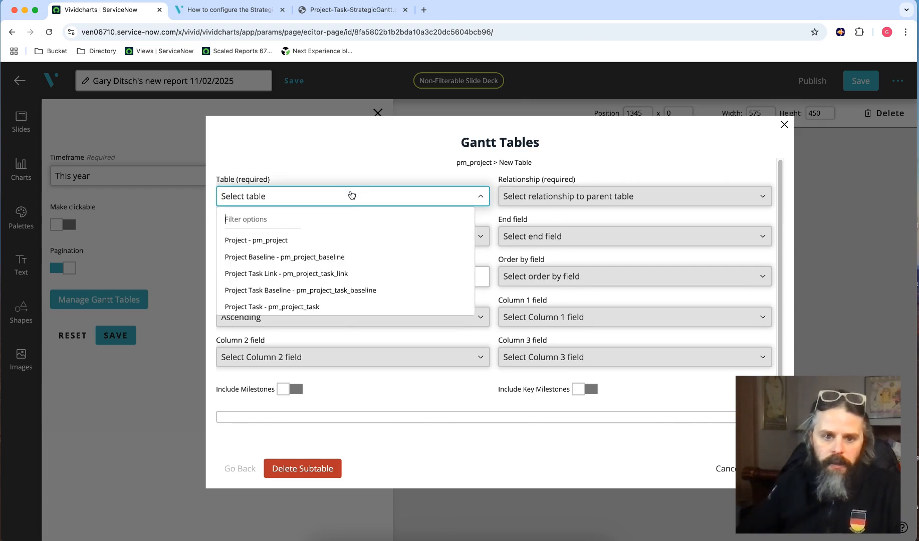
type("pro")
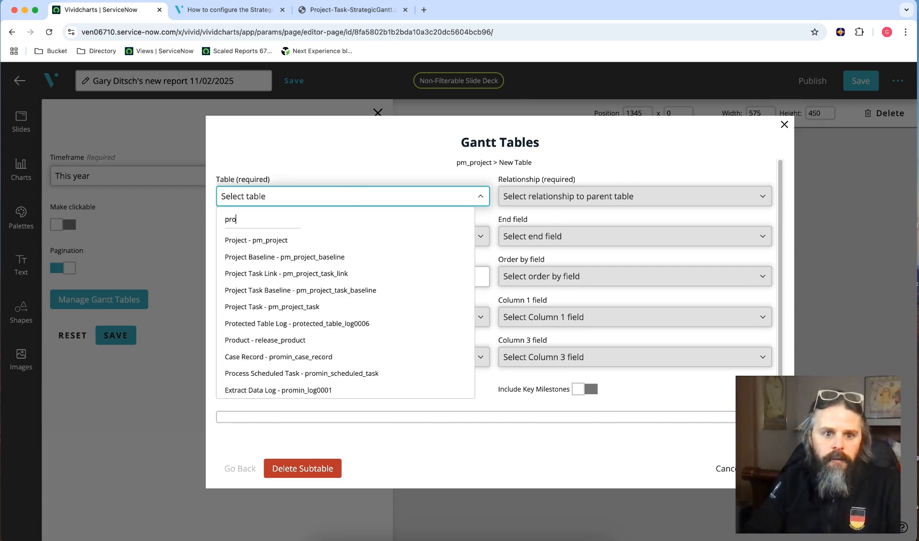
type("ject t")
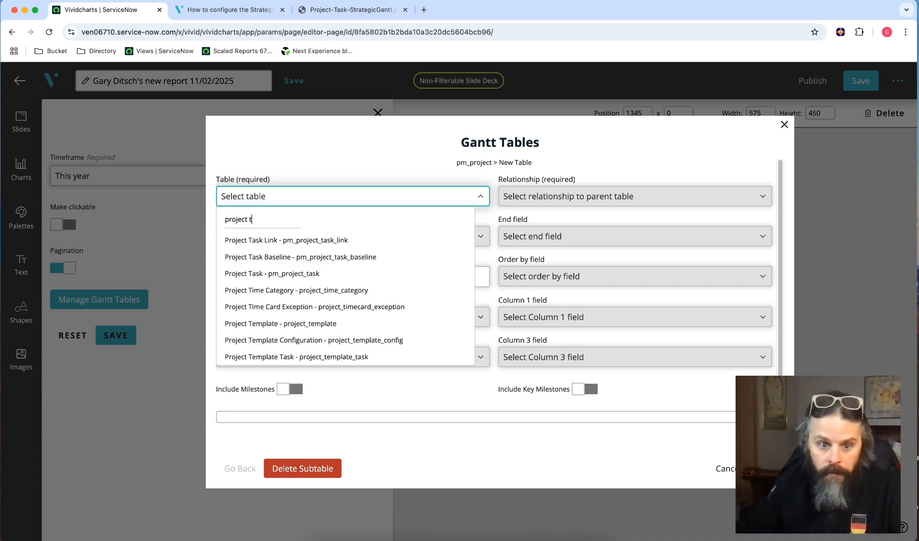
left_click(299, 274)
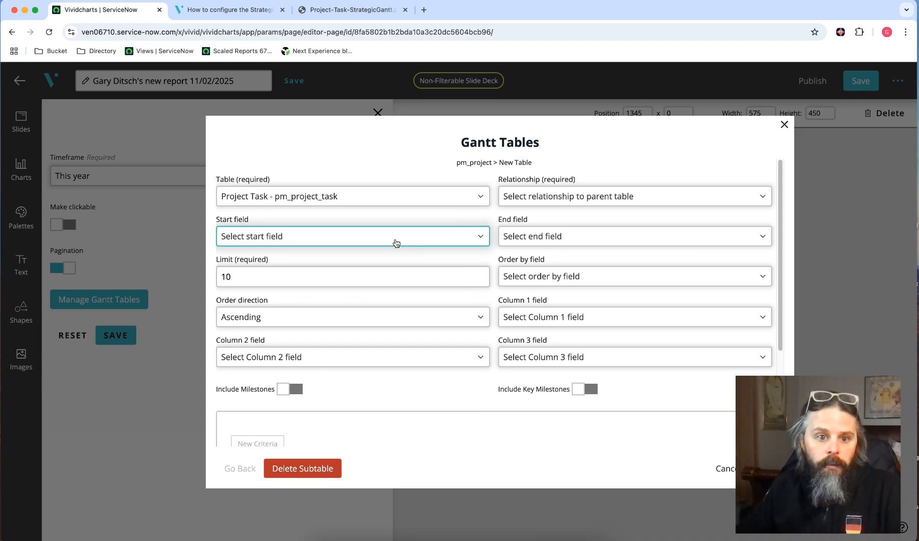
Step: Set the project task subtable's relationship to its parent table to Parent - parent
left_click(557, 197)
type("par")
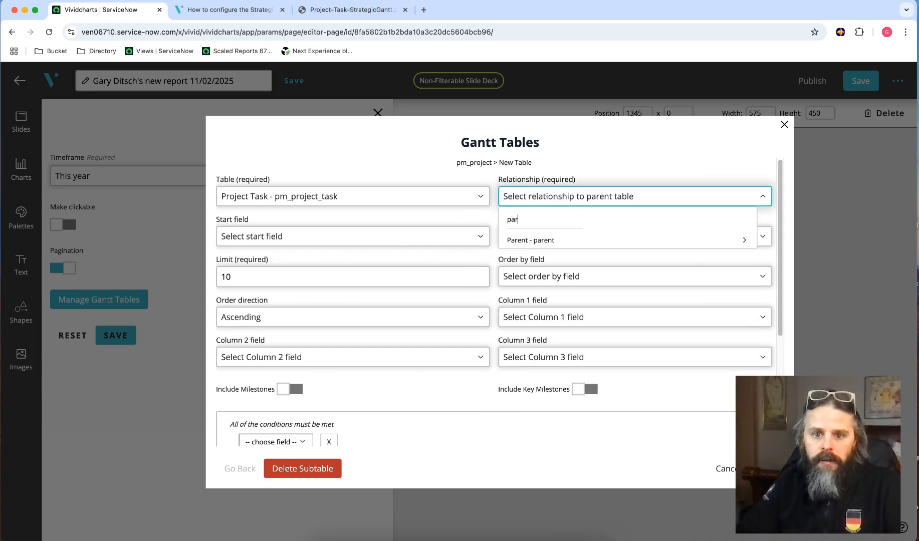
left_click(528, 241)
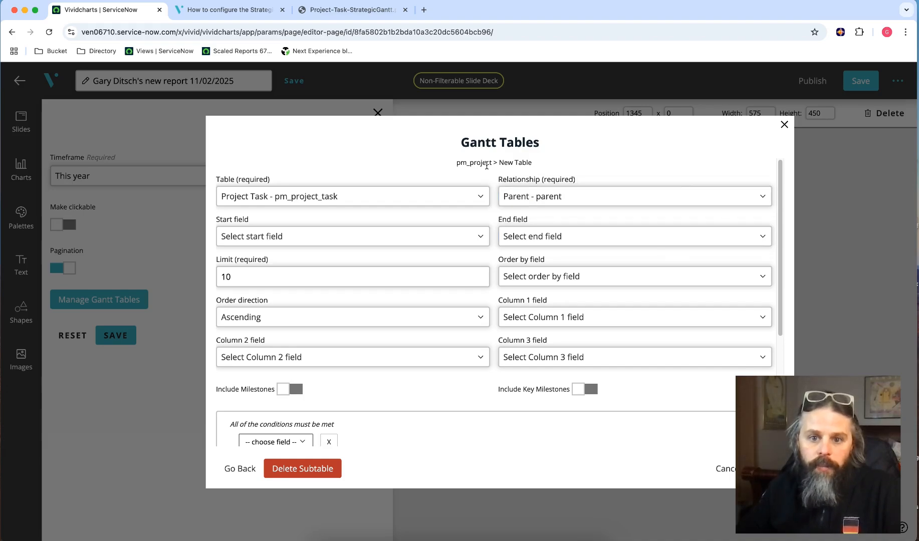
Step: Set the project task subtable's start field to Planned start date and its end field to Planned end date
left_click(316, 244)
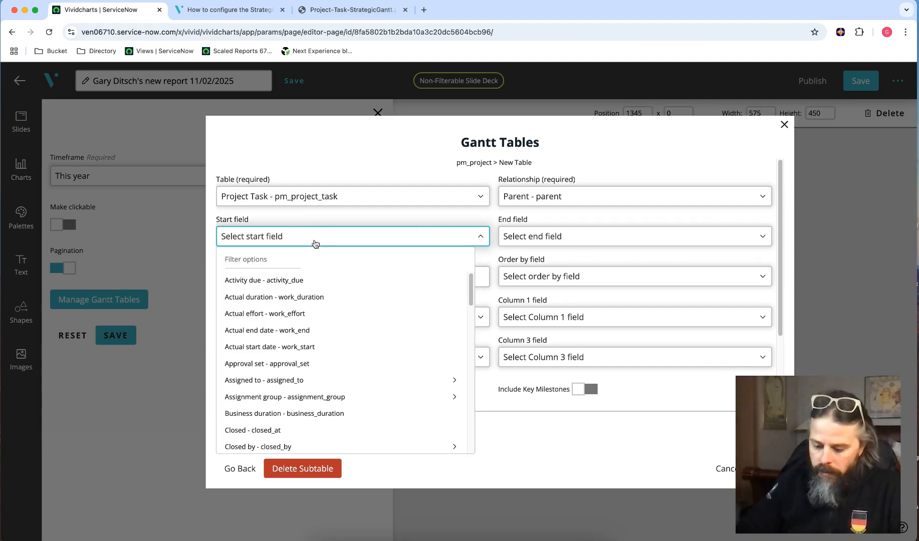
type("planned")
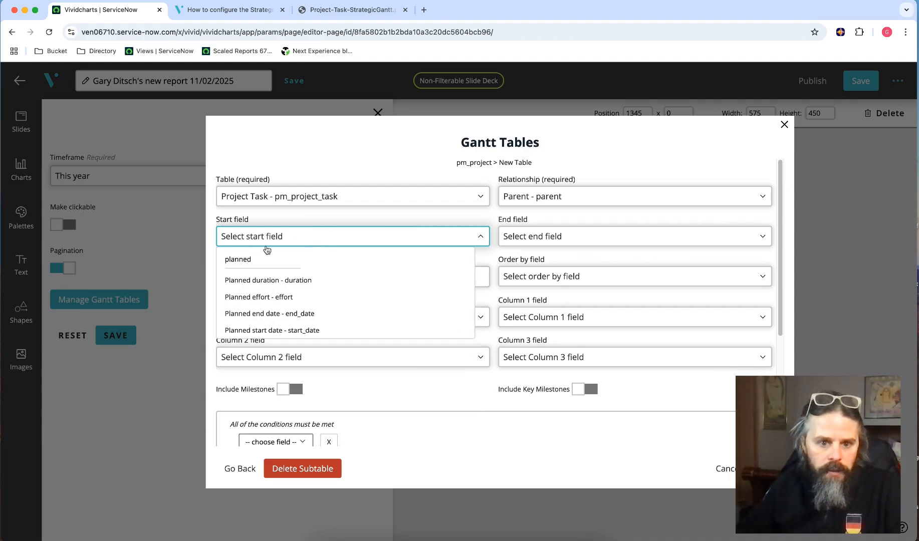
left_click(287, 330)
left_click(515, 243)
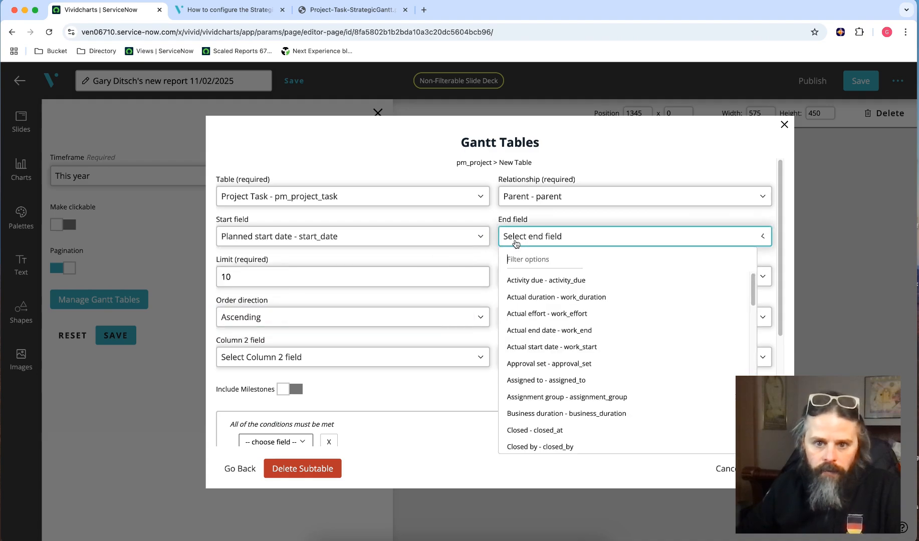
type("planned")
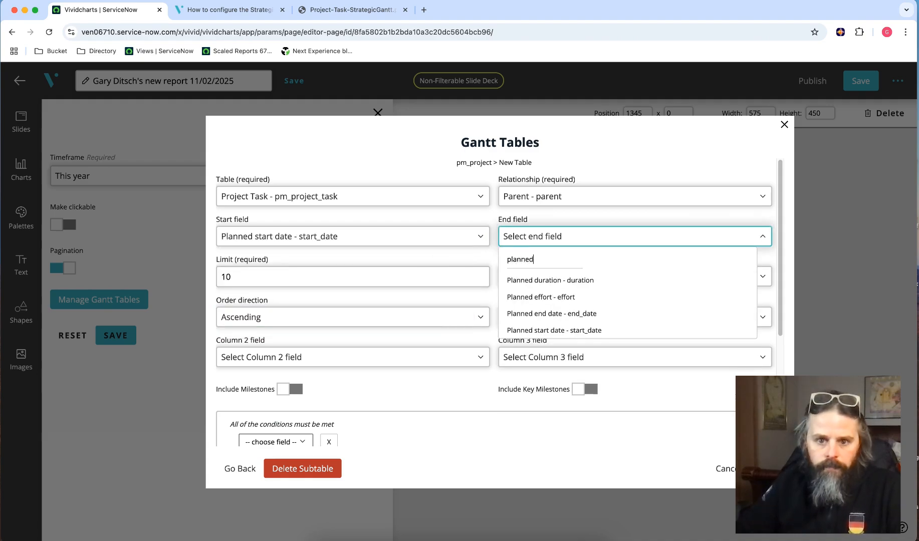
left_click(546, 314)
Step: Order the project task subtable by Planned start date - start_date
left_click(275, 271)
left_click(558, 283)
left_click(558, 283)
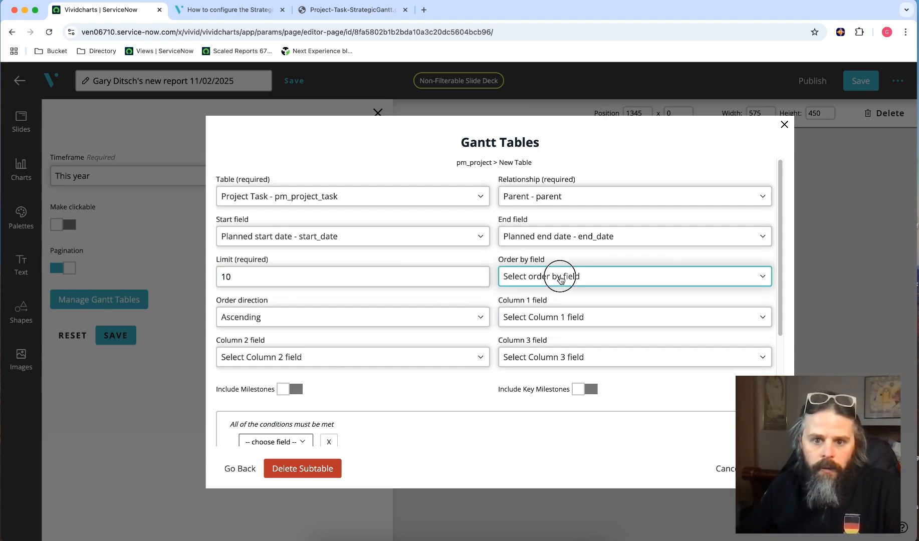
type("planned s")
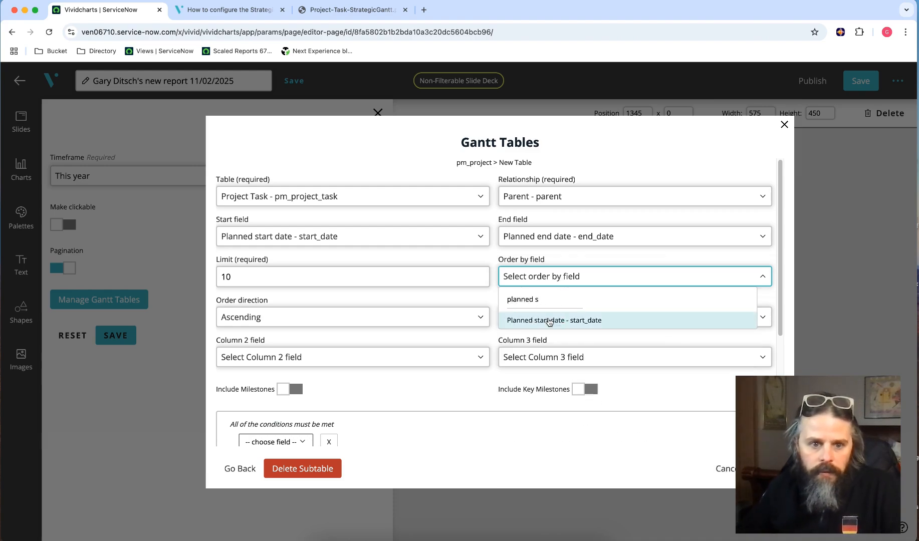
left_click(546, 319)
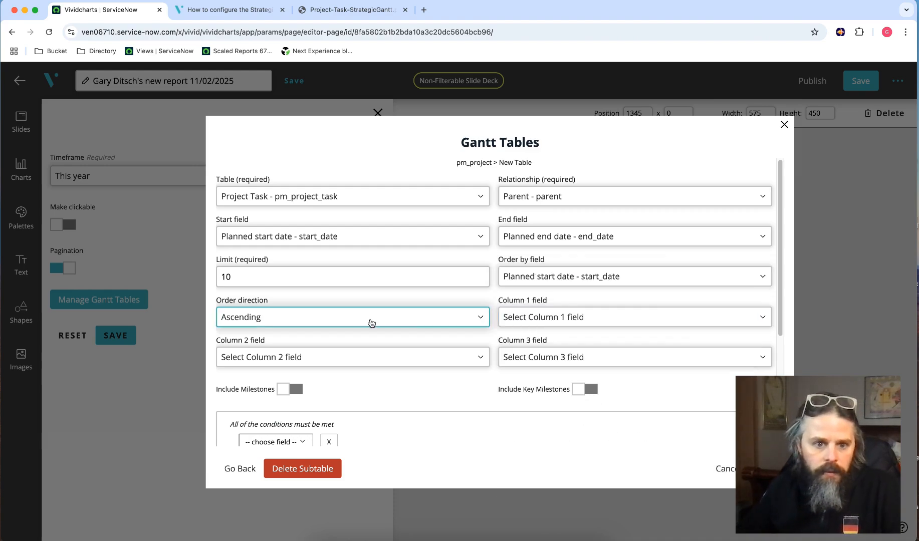
Step: Set the project task subtable's column 1 field to Short description - short_description
left_click(550, 322)
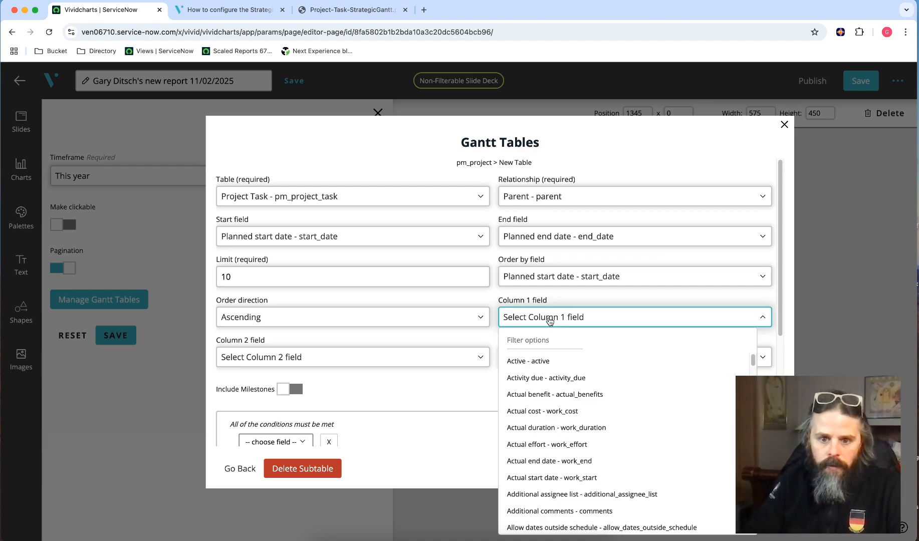
type("nam")
key("BackSpace")
key("BackSpace")
key("BackSpace")
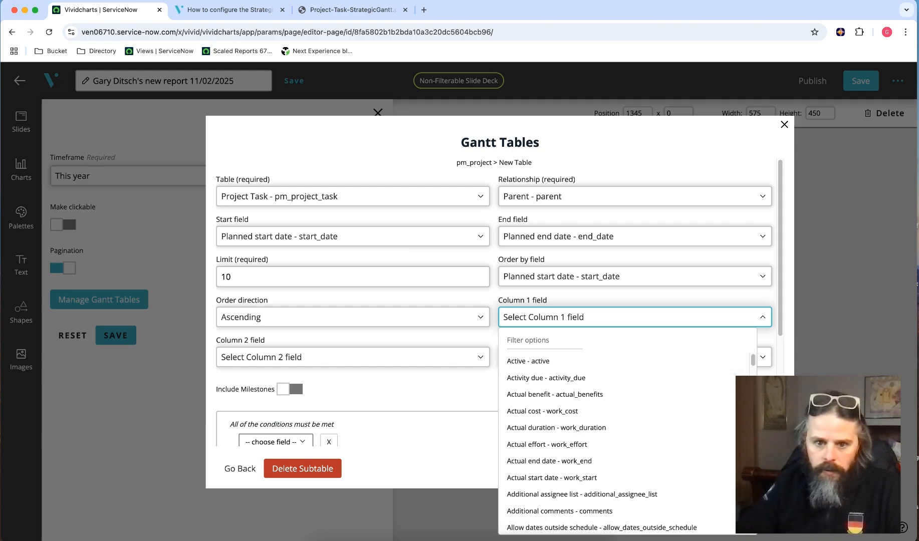
type("short")
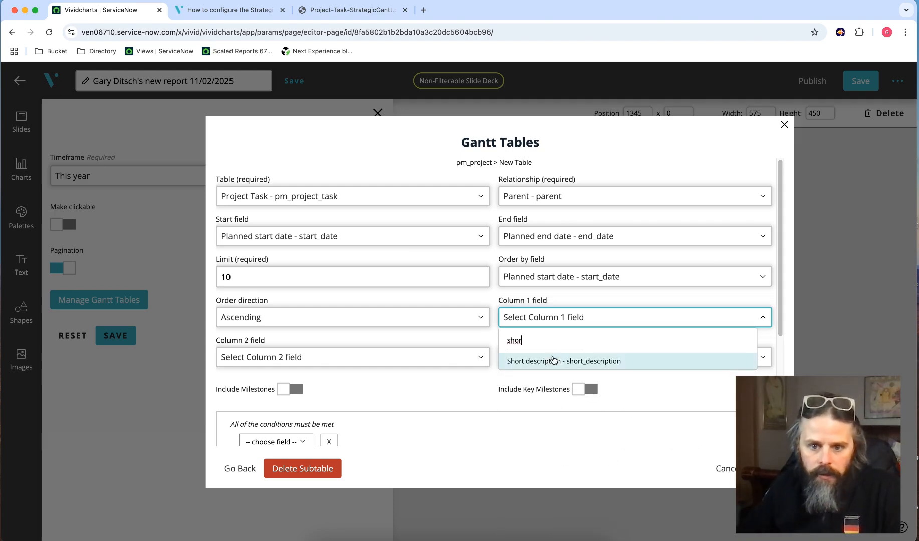
left_click(553, 358)
Step: Set the project task subtable's column 2 to Task type - sys_class_name and column 3 to Planned start date - start_date
left_click(359, 364)
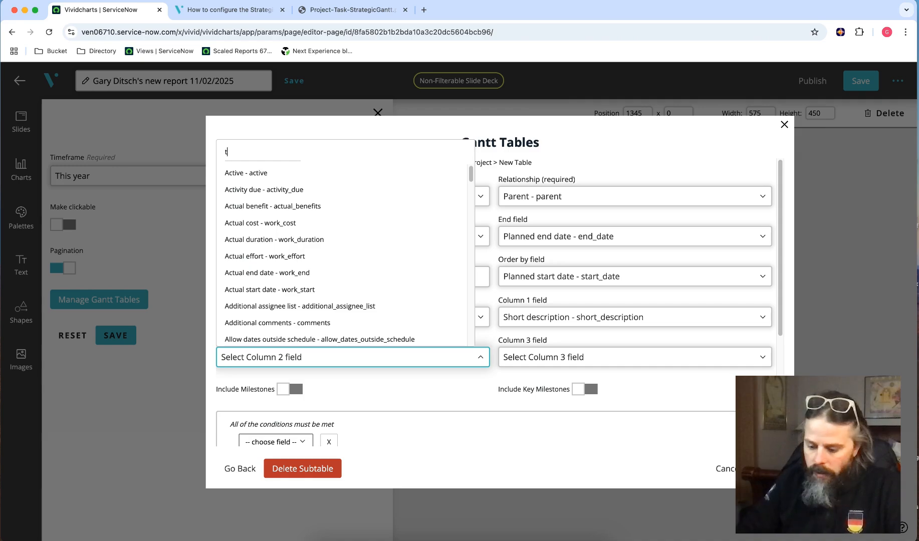
type("name")
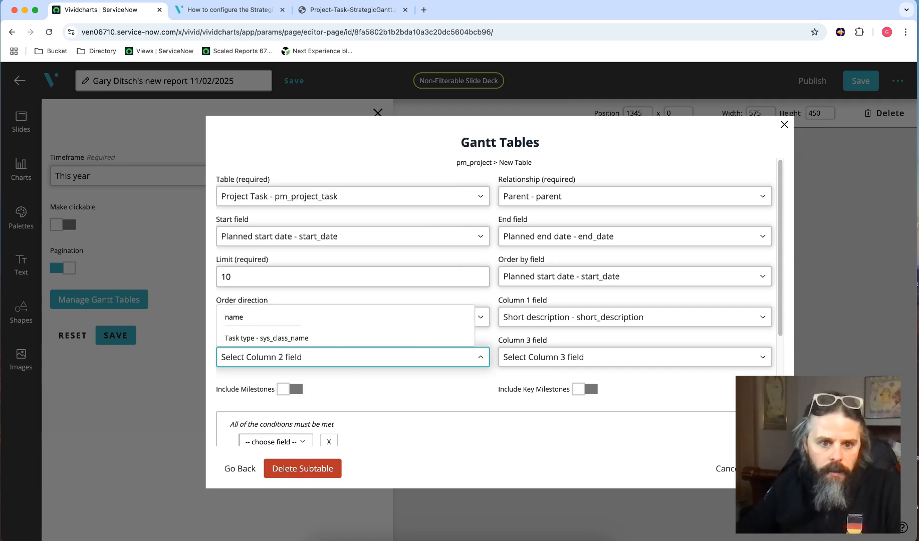
left_click(304, 339)
left_click(537, 354)
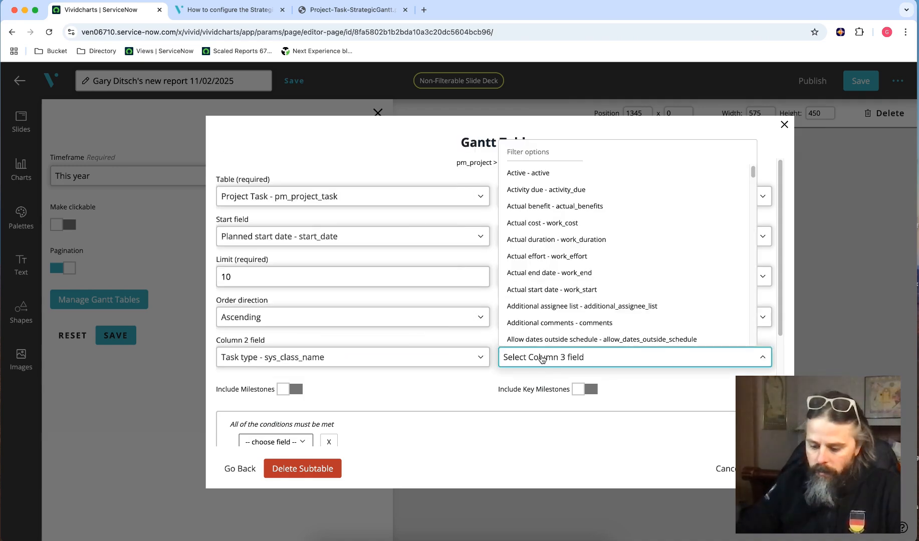
type("planned ")
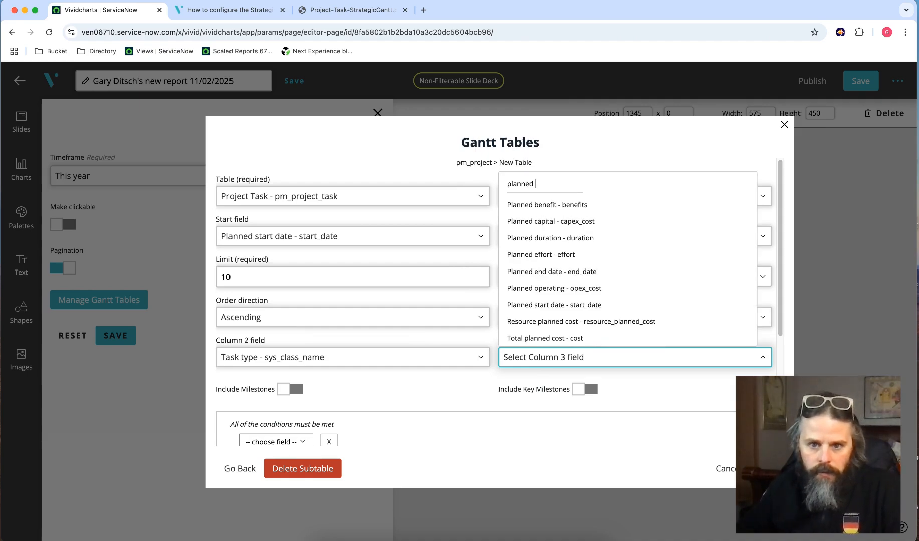
type("s")
left_click(546, 340)
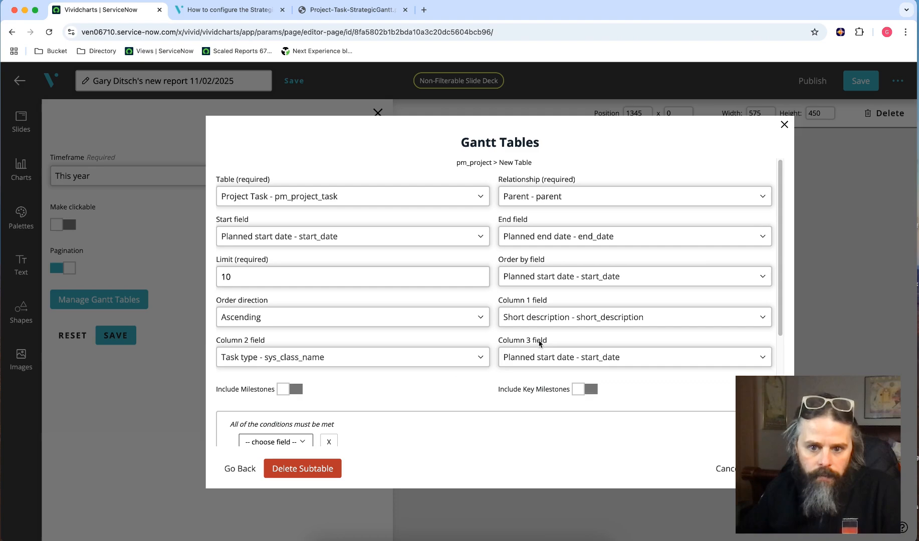
Step: Include both milestones and key milestones in the project task subtable
left_click(295, 389)
left_click(590, 389)
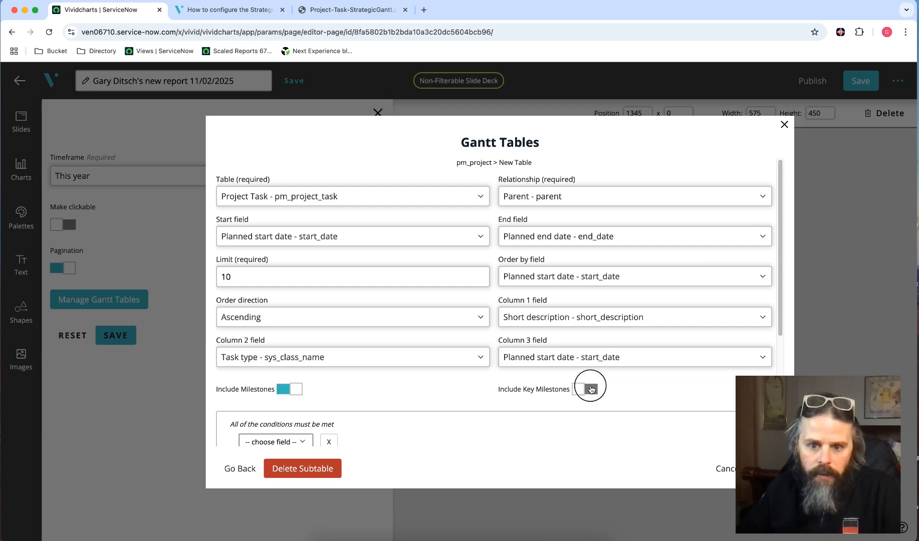
Step: Add a subtable beneath the project task subtable using Project Task - pm_project_task, related to its parent table by Parent - parent
scroll(441, 362, "down", 4)
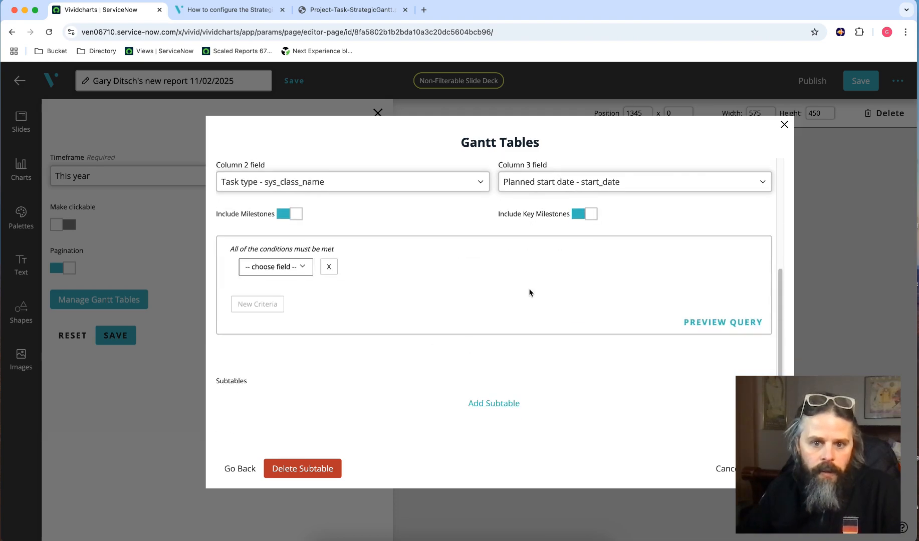
scroll(411, 327, "up", 4)
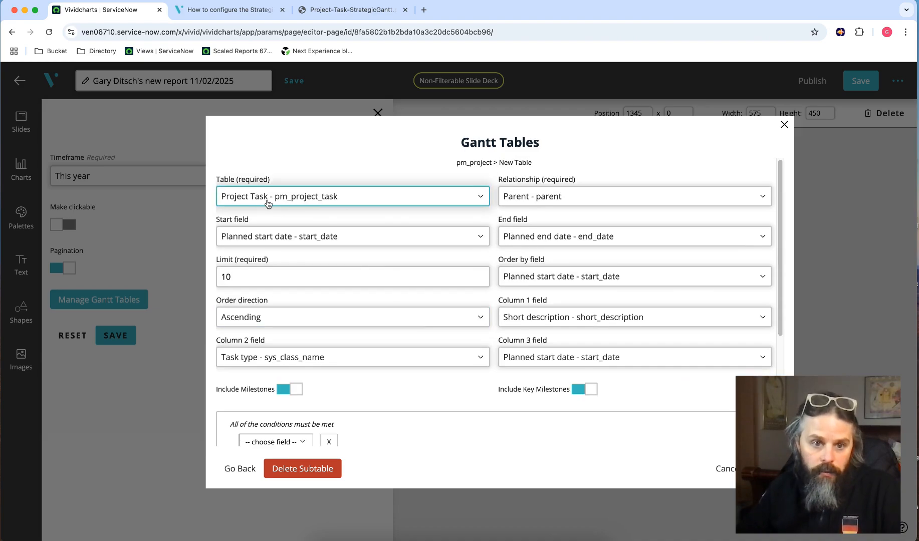
scroll(434, 354, "down", 4)
left_click(494, 403)
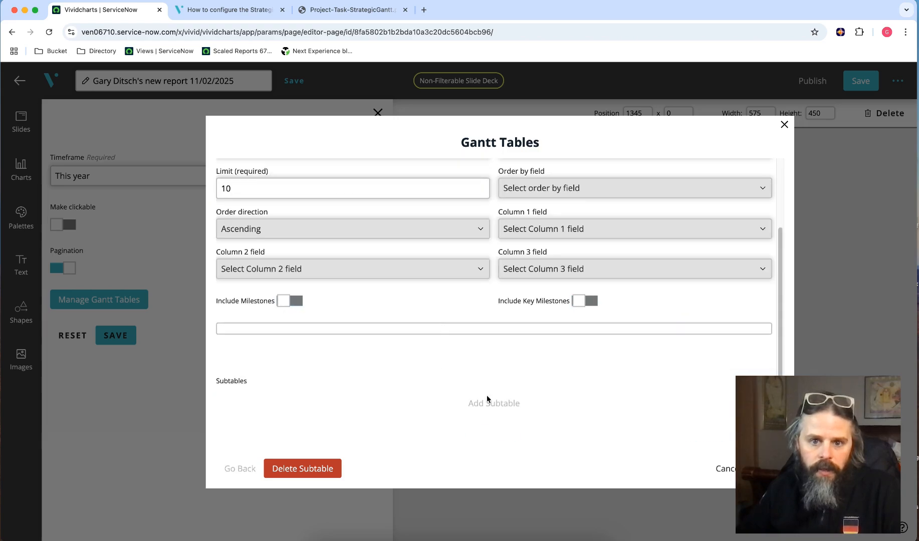
scroll(444, 325, "up", 2)
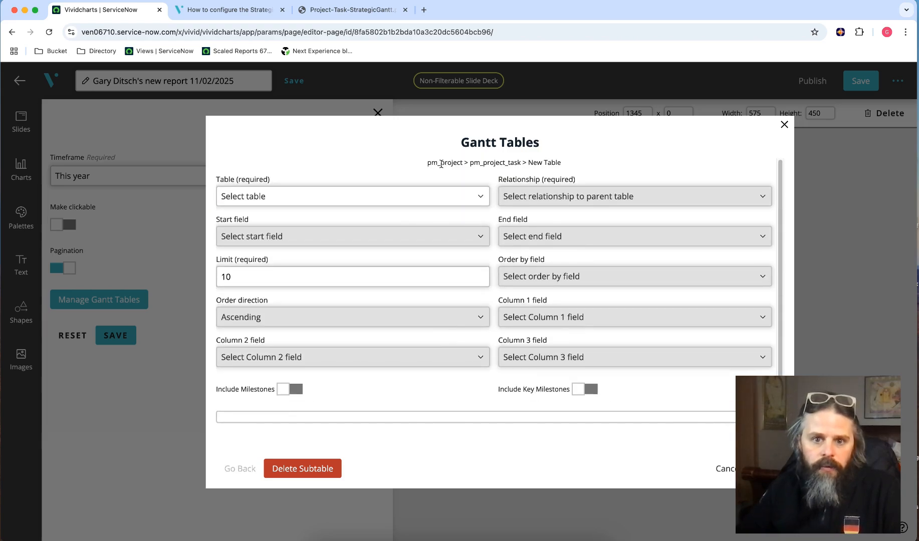
left_click(341, 198)
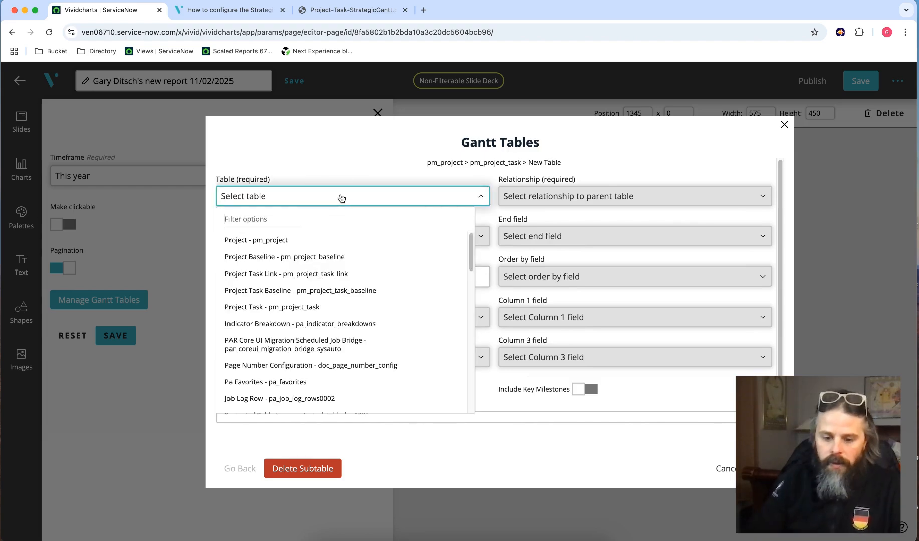
type("project ta")
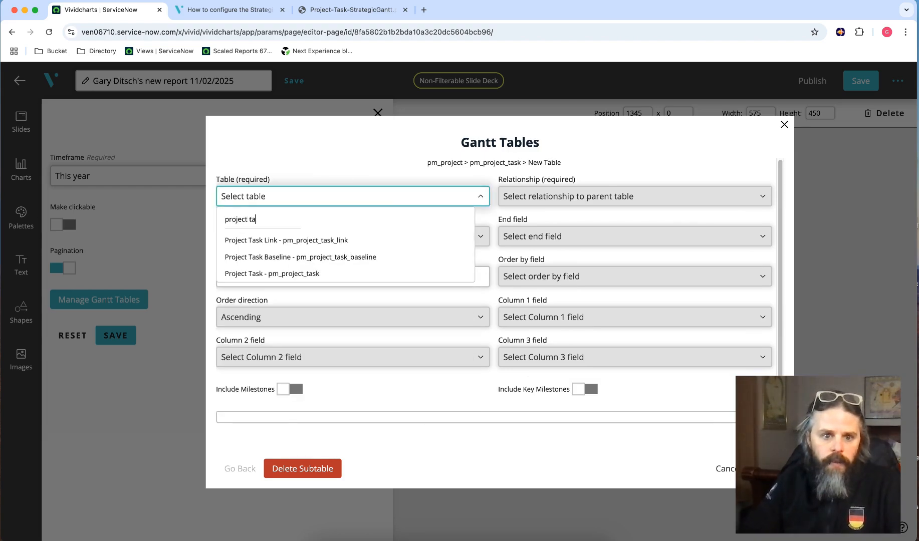
left_click(293, 274)
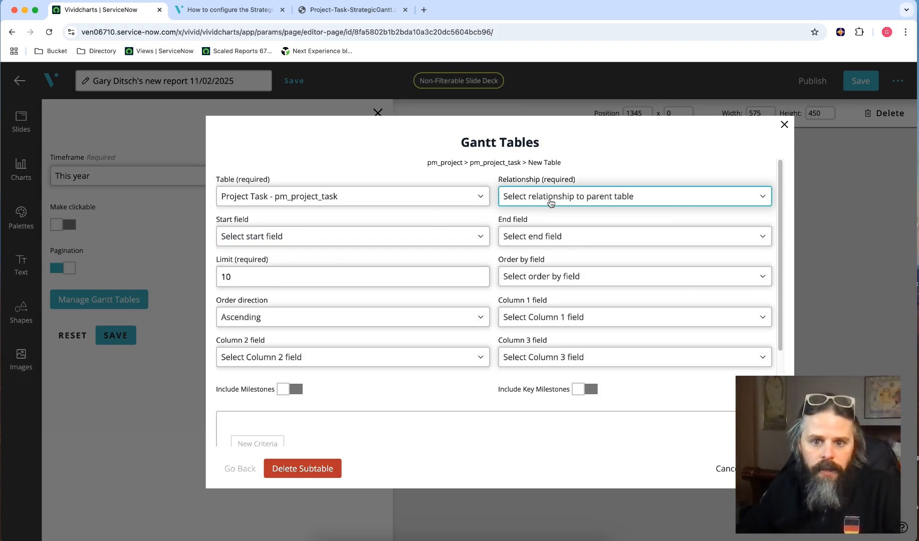
left_click(543, 202)
type("par")
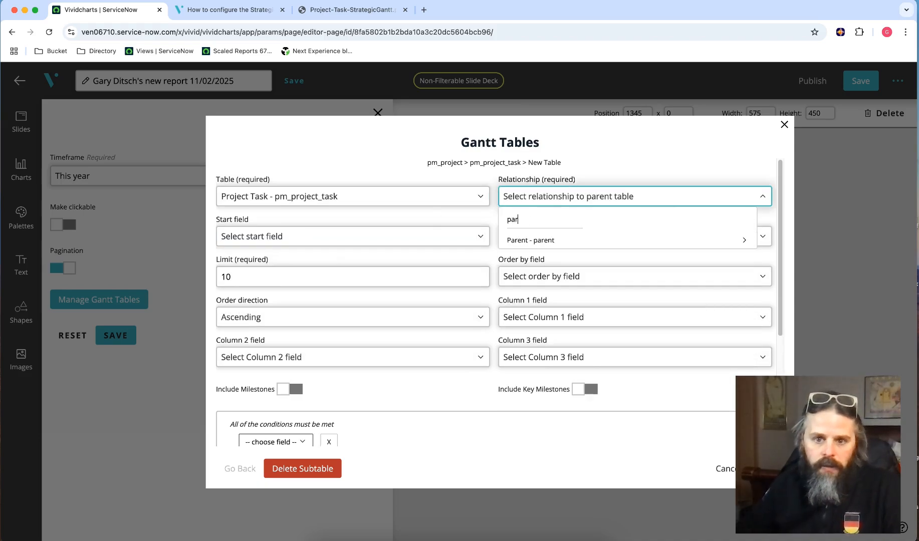
left_click(543, 241)
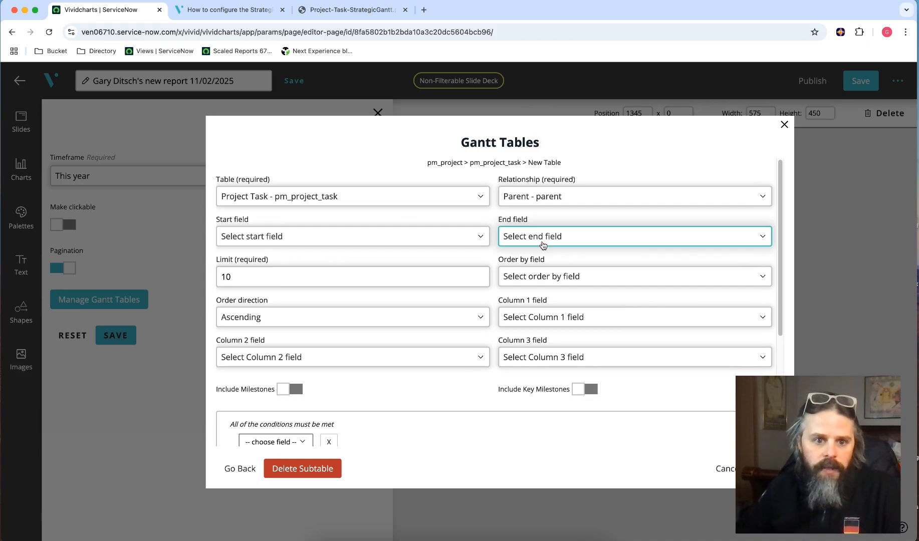
Step: Set the sub task subtable's start field to Planned start date - start_date and end field to Planned end date - end_date
left_click(347, 237)
type("planned")
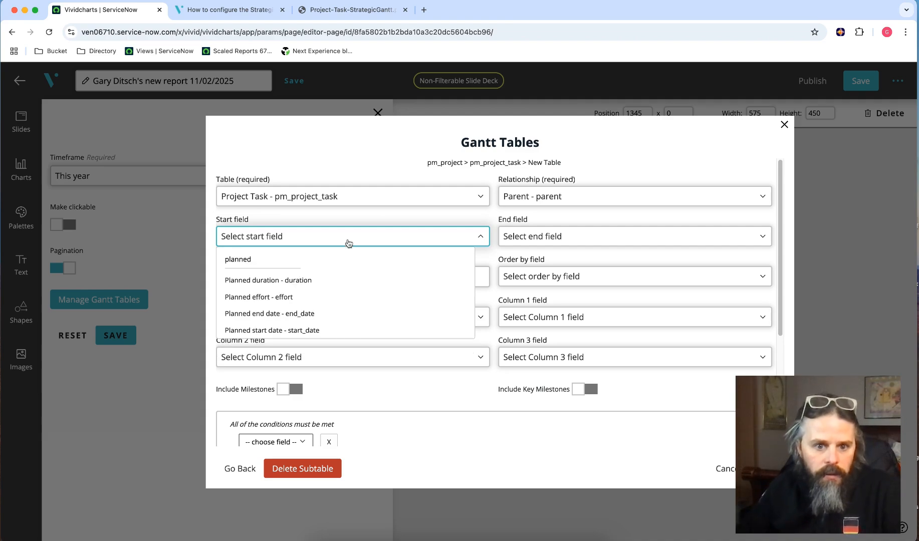
left_click(288, 331)
left_click(543, 245)
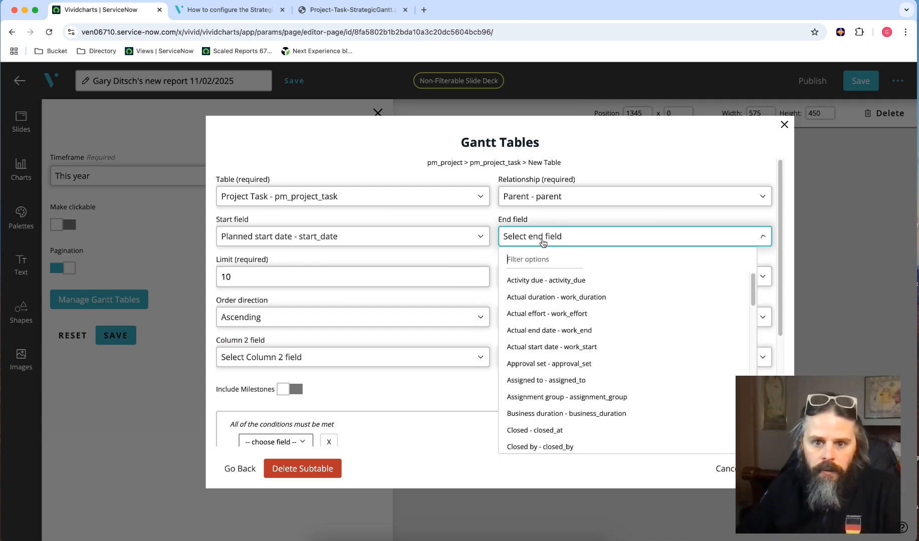
type("planned")
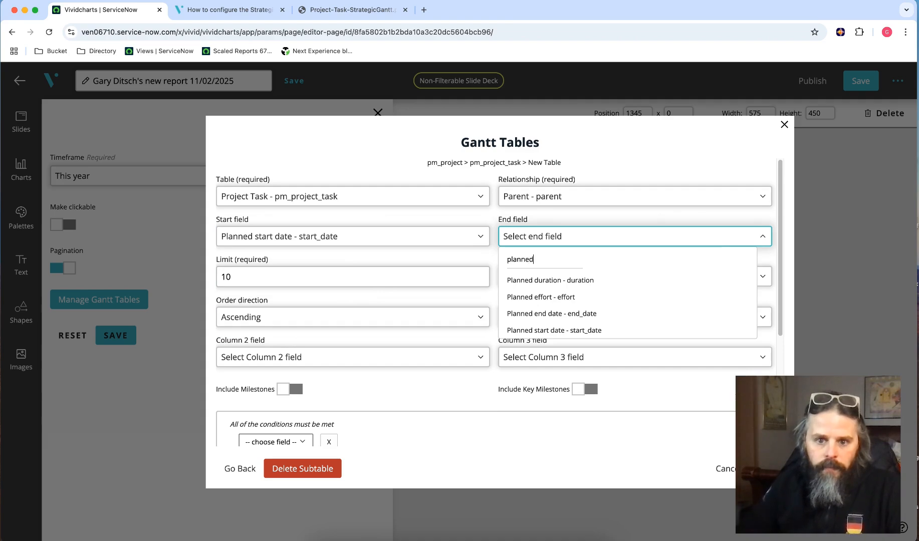
left_click(552, 314)
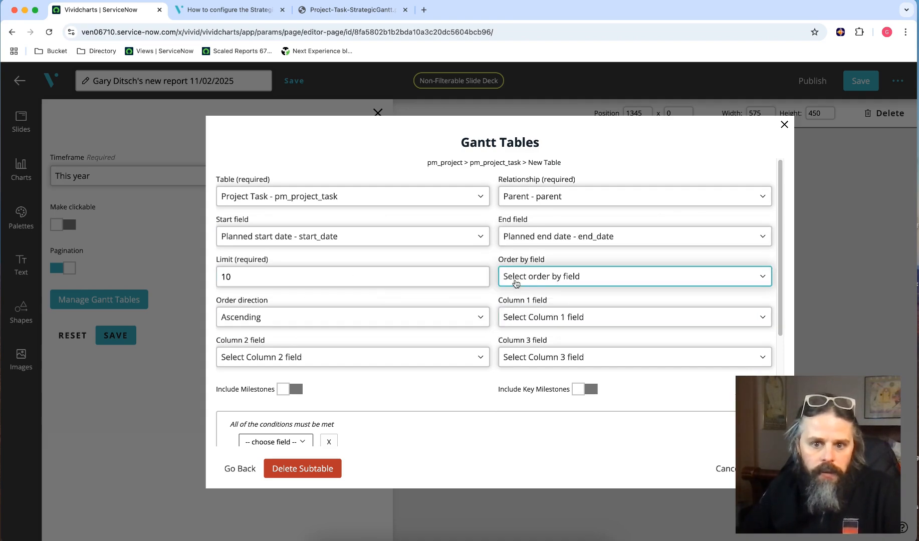
Step: Order the sub task subtable by Planned start date - start_date
left_click(548, 281)
type("planned s")
left_click(561, 320)
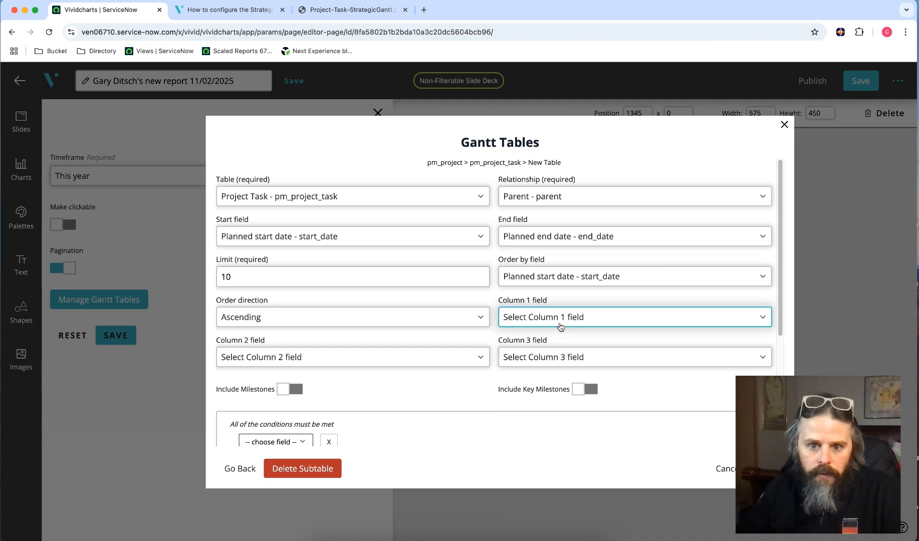
Step: Set the sub task subtable's column 1 field to Short description - short_description
left_click(550, 319)
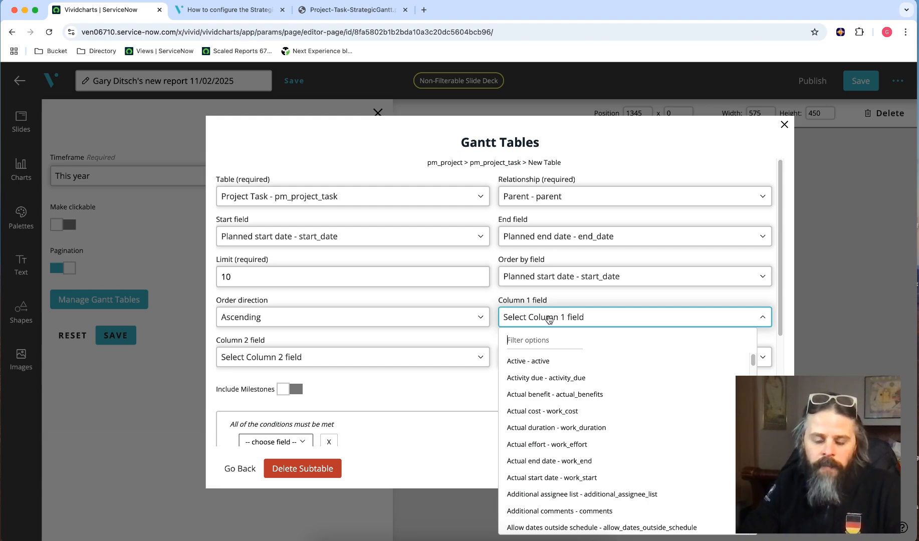
type("s")
key("BackSpace")
type("shor")
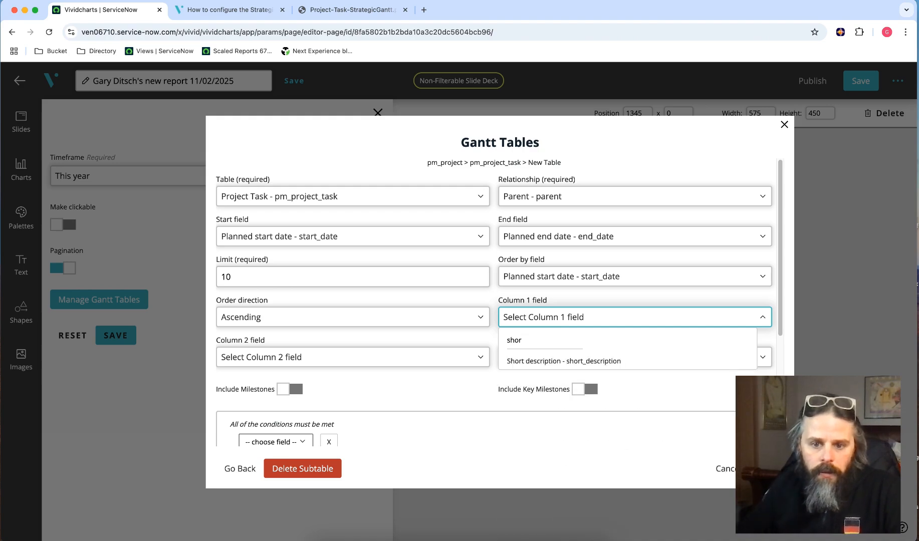
left_click(563, 361)
Step: Set the sub task subtable's column 3 field to Planned start date - start_date
left_click(527, 357)
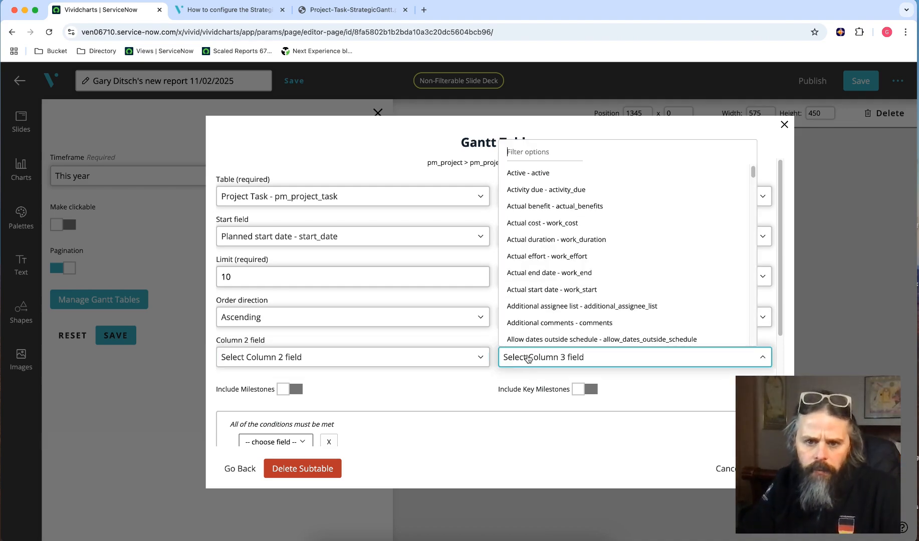
type("plann")
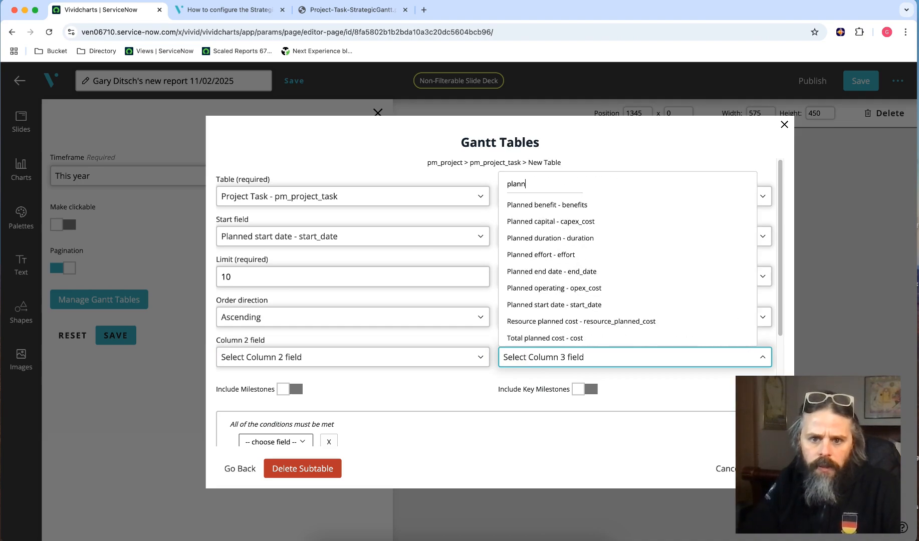
type("ed s")
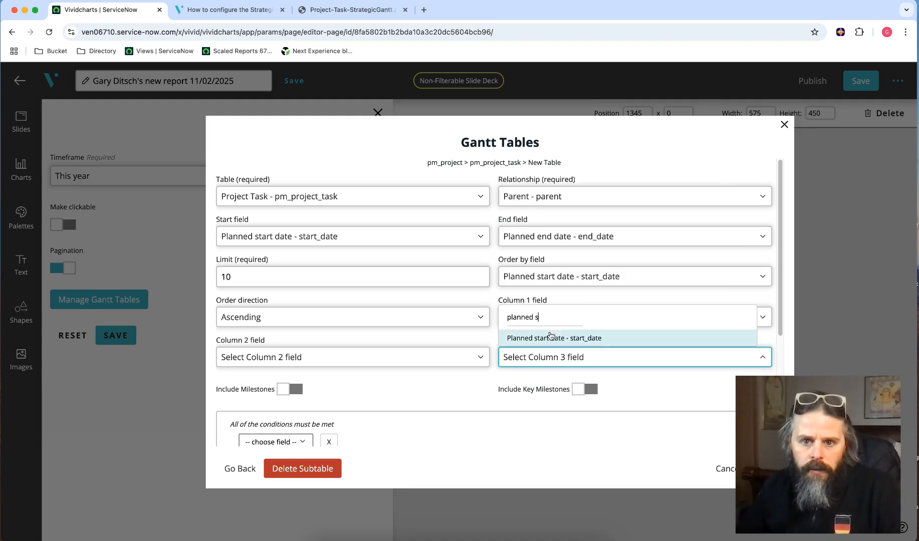
left_click(557, 336)
Step: Include both milestones and key milestones in the sub task subtable
left_click(304, 389)
left_click(587, 390)
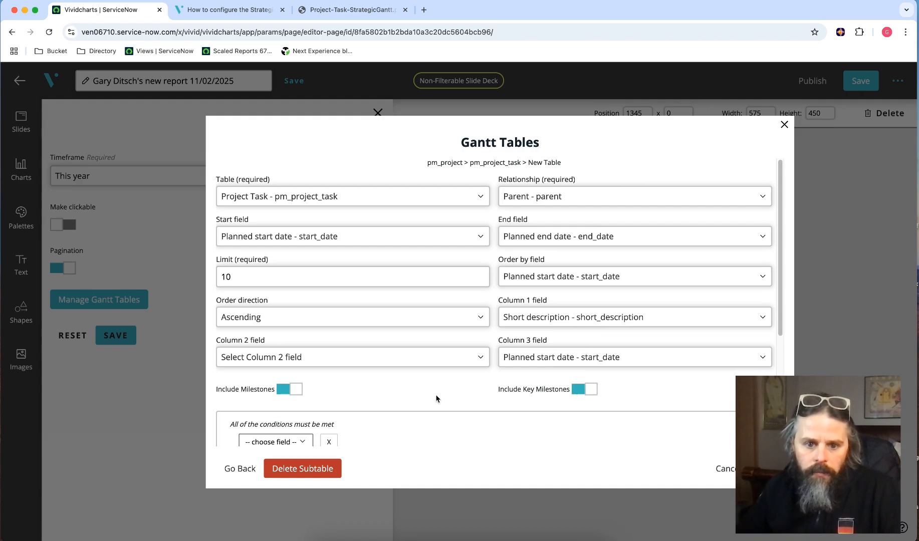
scroll(439, 390, "down", 4)
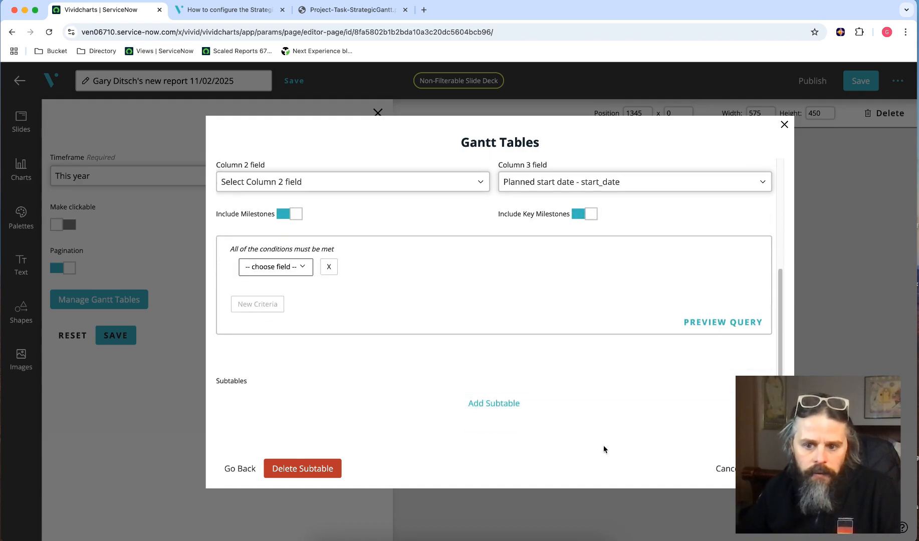
scroll(455, 379, "up", 5)
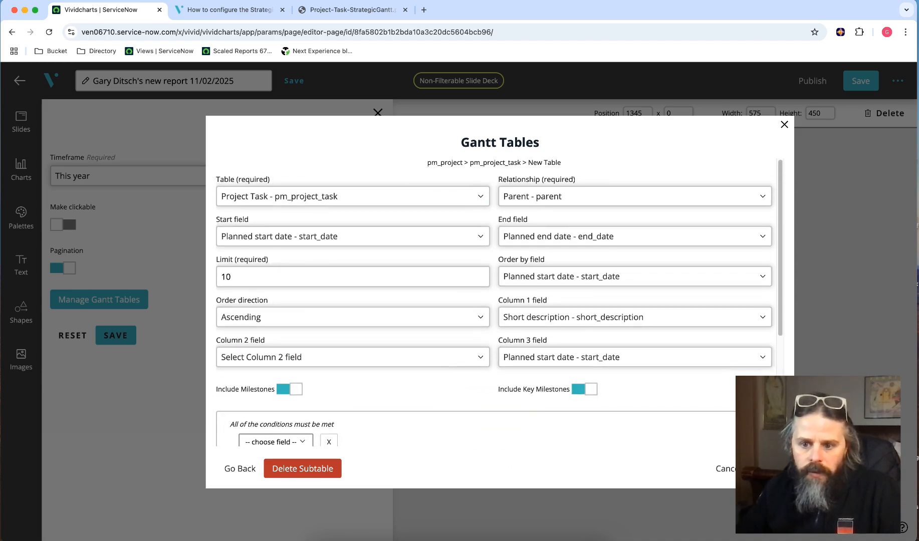
Step: Save the Gantt tables and chart options, and widen the chart leftward across the slide to a width of about 1822
left_click(764, 469)
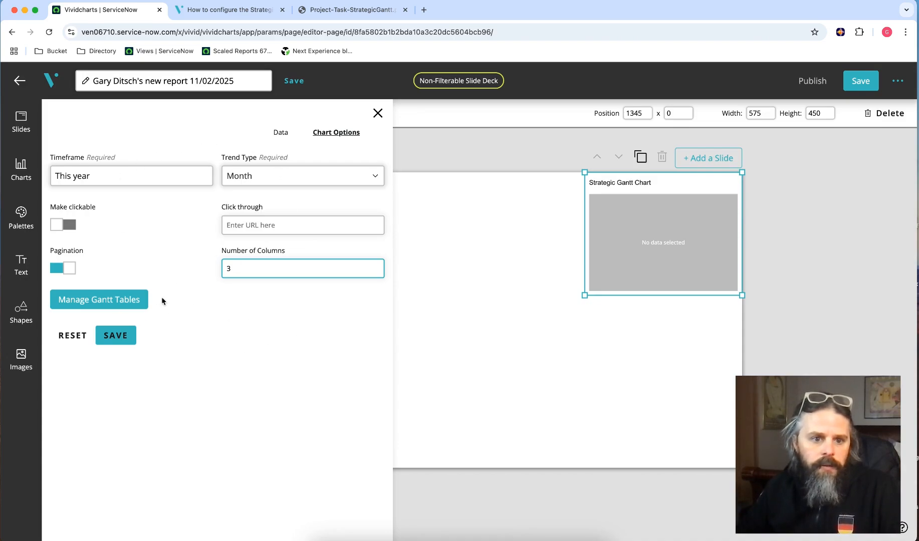
left_click(116, 336)
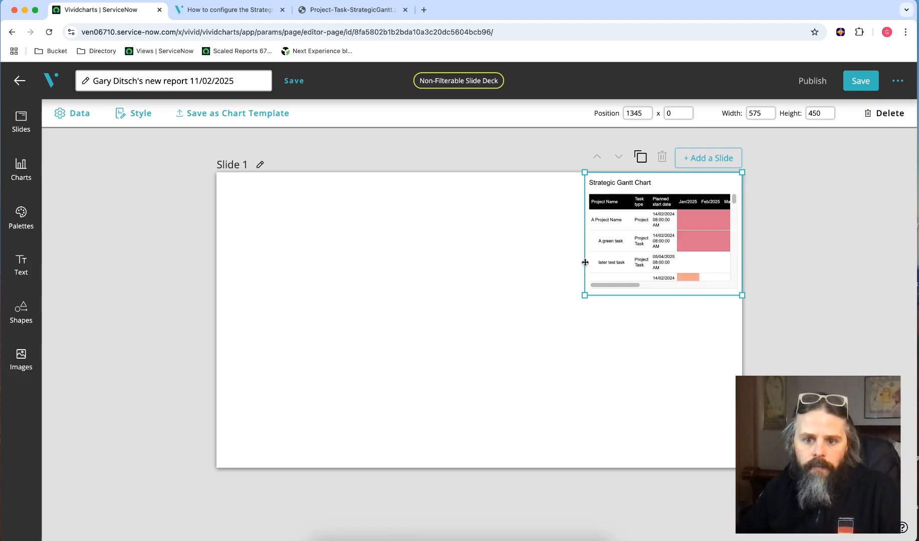
left_click_drag(583, 262, 243, 255)
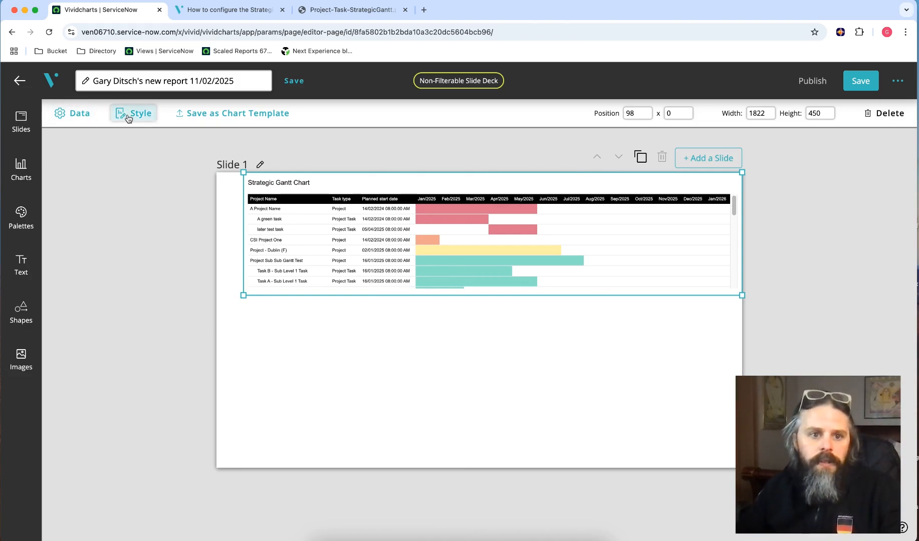
Step: Reopen the chart's data configuration and bring up the Gantt table settings of the parent pm_project table for editing
left_click(81, 119)
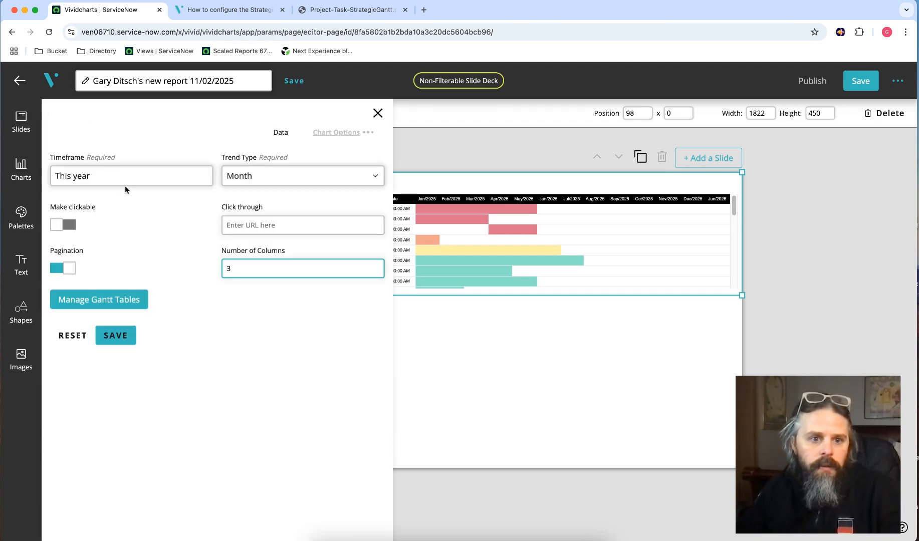
left_click(283, 132)
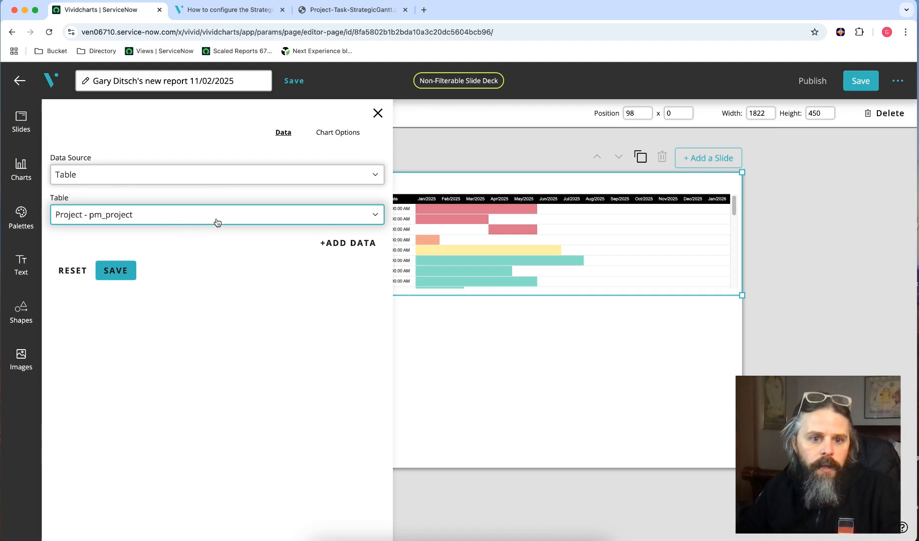
left_click(333, 134)
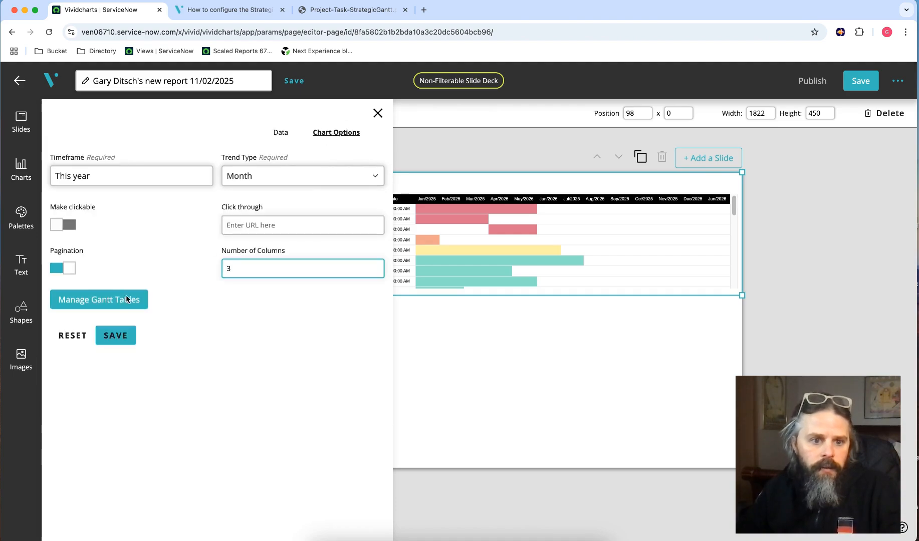
left_click(126, 300)
left_click(381, 301)
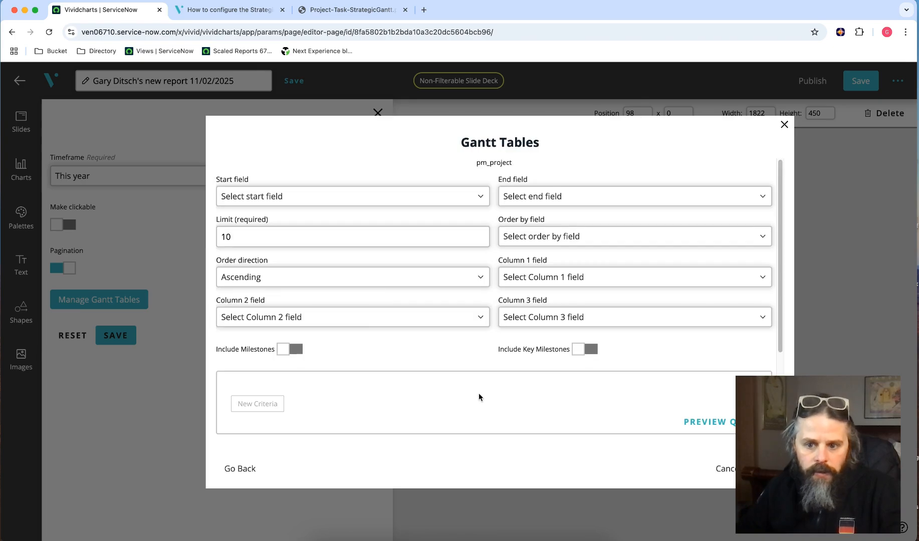
Step: Start a filter condition on the pm_project table using the field Project Name - short_description
scroll(479, 396, "down", 4)
scroll(457, 348, "up", 3)
left_click(287, 321)
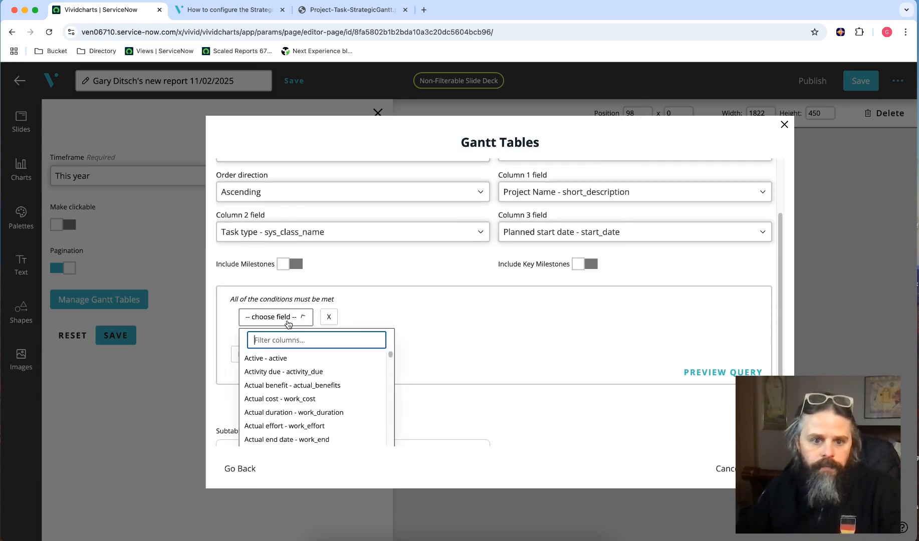
type("proj")
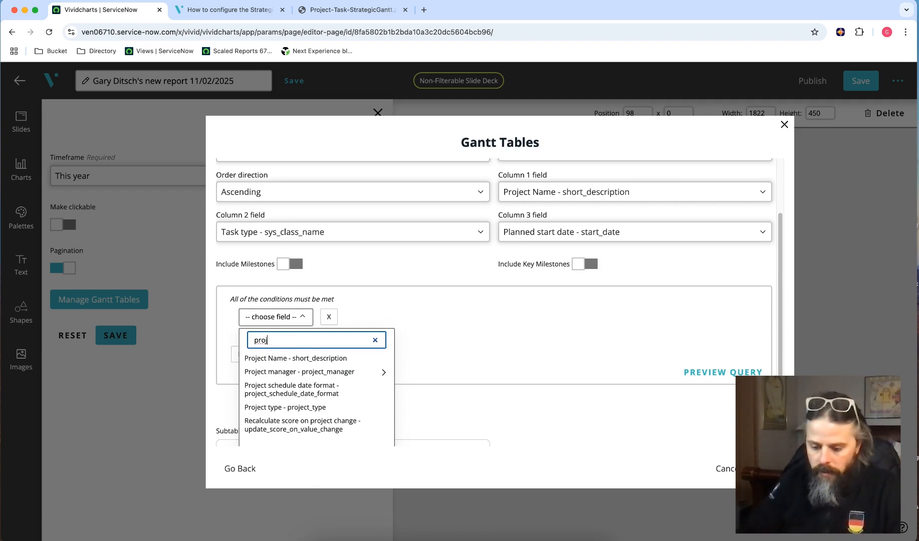
key("BackSpace")
key("BackSpace")
key("BackSpace")
key("BackSpace")
type("name")
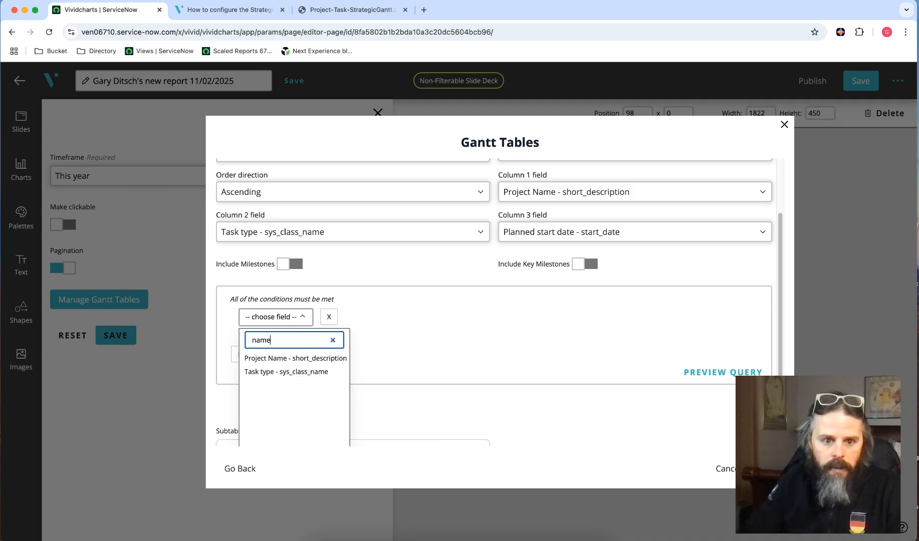
left_click(288, 358)
Step: Set the Project Name filter condition to contains with the value Fuji
left_click(407, 317)
left_click(406, 341)
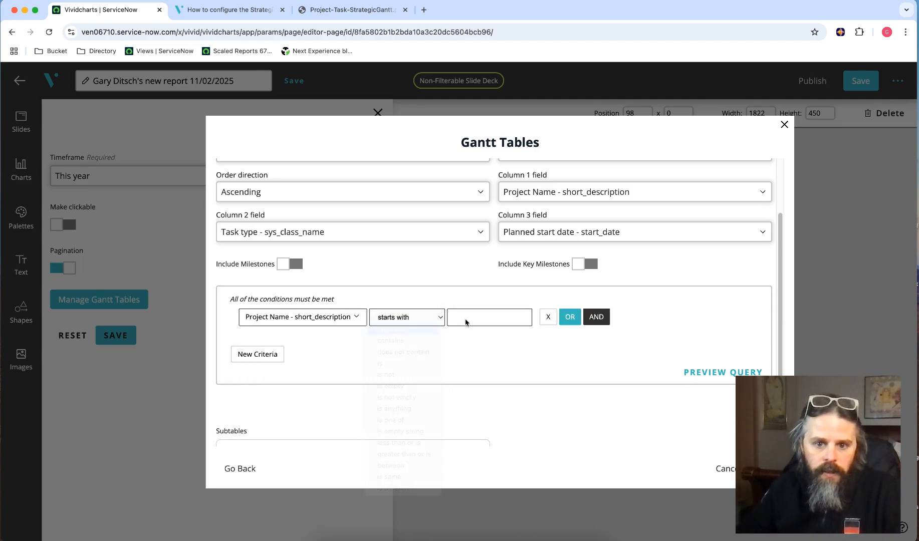
left_click(464, 319)
type("F")
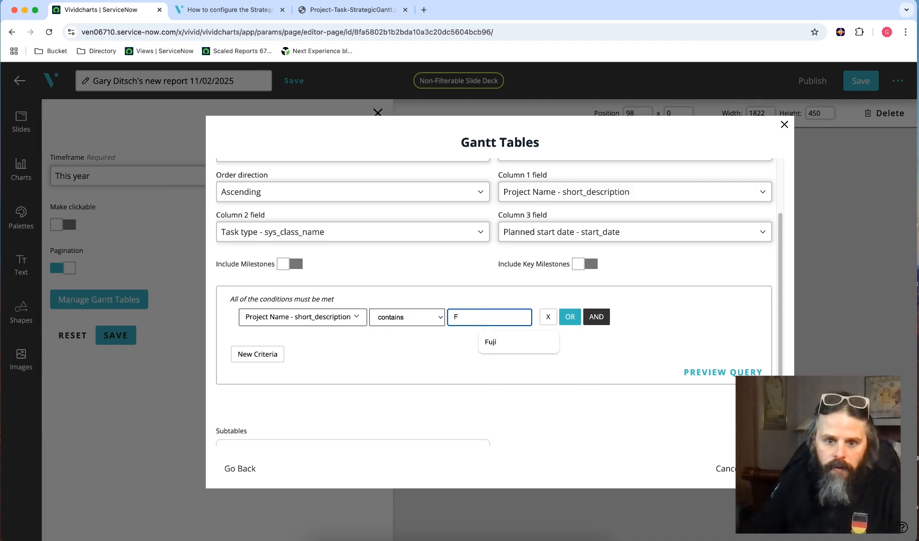
left_click(483, 344)
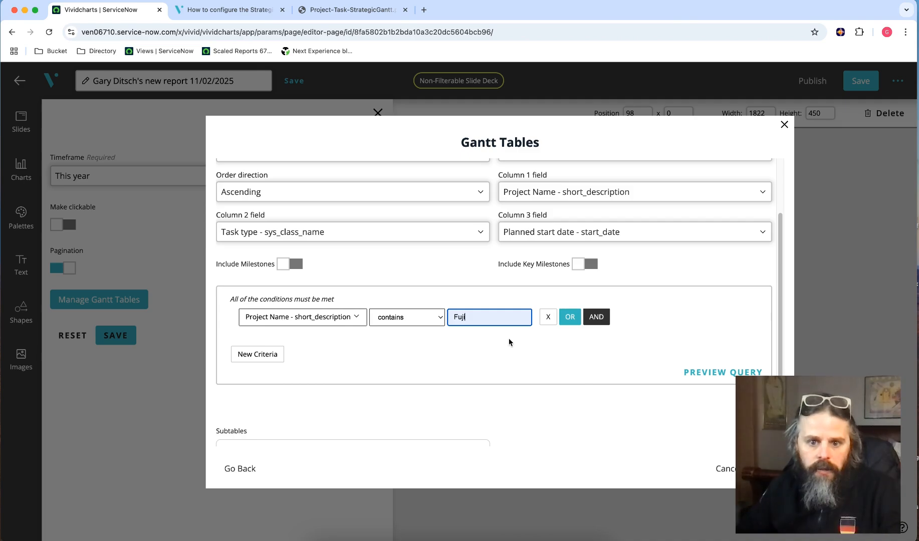
Step: Save the edited pm_project Gantt table together with the chart options to apply the Fuji filter
scroll(555, 374, "down", 2)
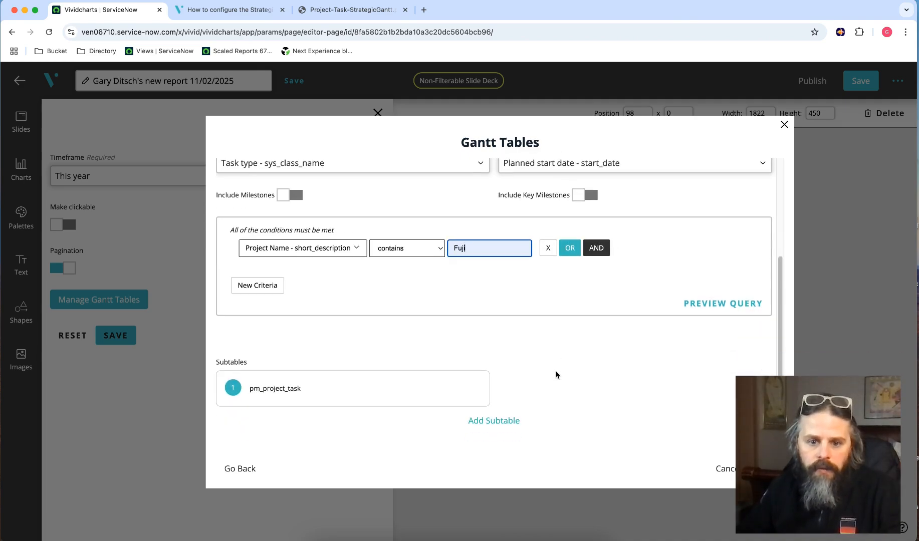
left_click(767, 468)
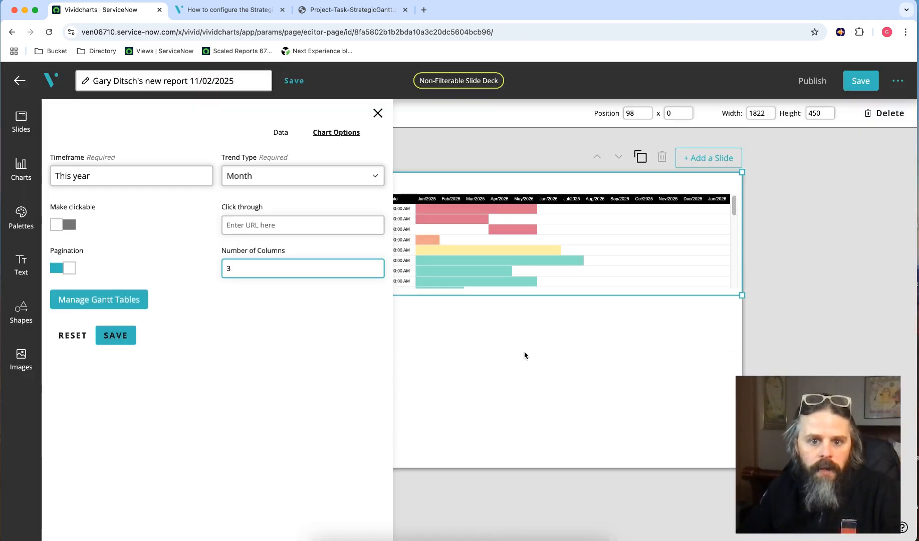
left_click(119, 337)
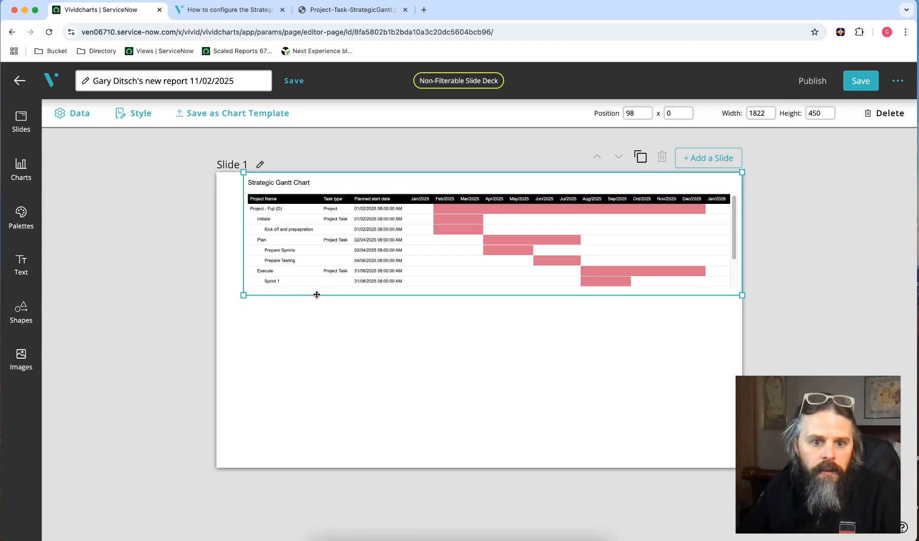
Step: Enlarge the Gantt chart to about 1879 by 969 and place it at about 18 x 2 on the slide
left_click_drag(315, 296, 303, 437)
left_click_drag(243, 369, 225, 366)
left_click_drag(389, 363, 385, 363)
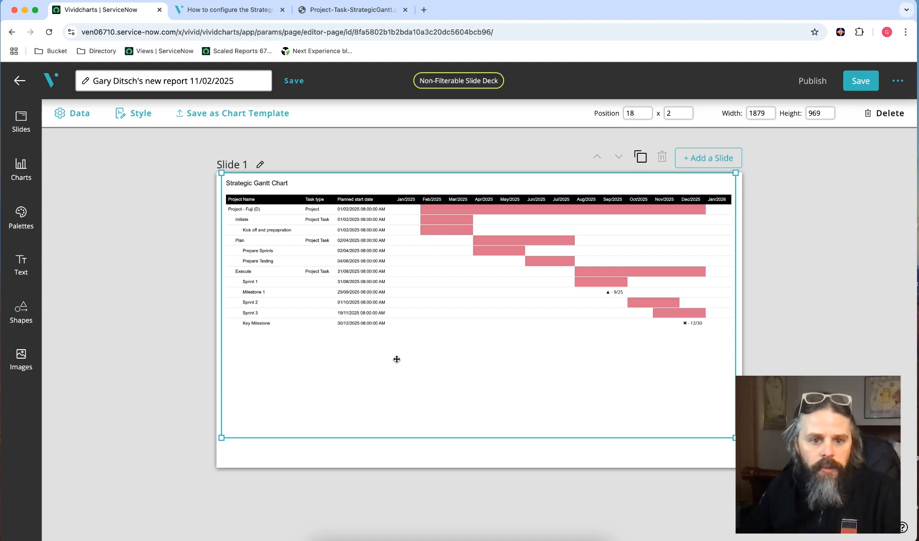
Step: Deselect the chart and set the slide editor's zoom level to 75%
left_click(151, 179)
left_click(182, 118)
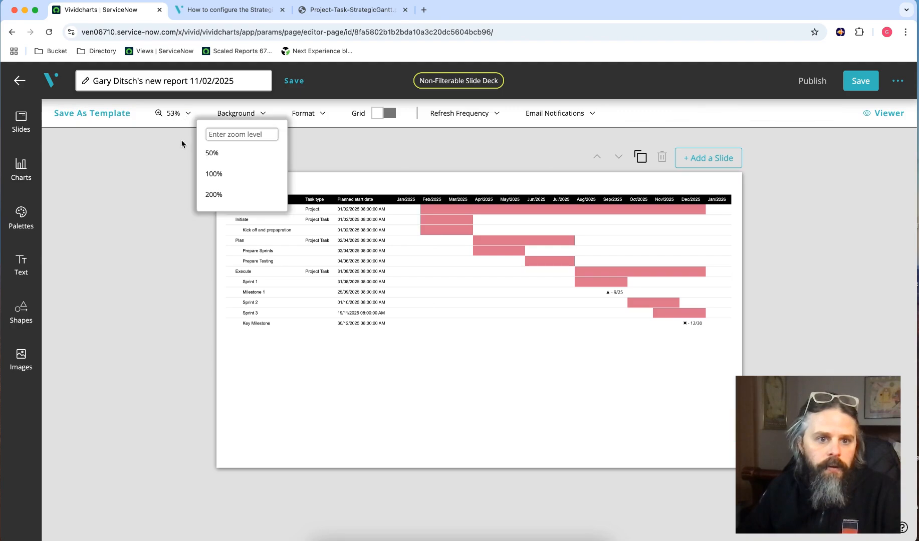
left_click(224, 135)
type("75")
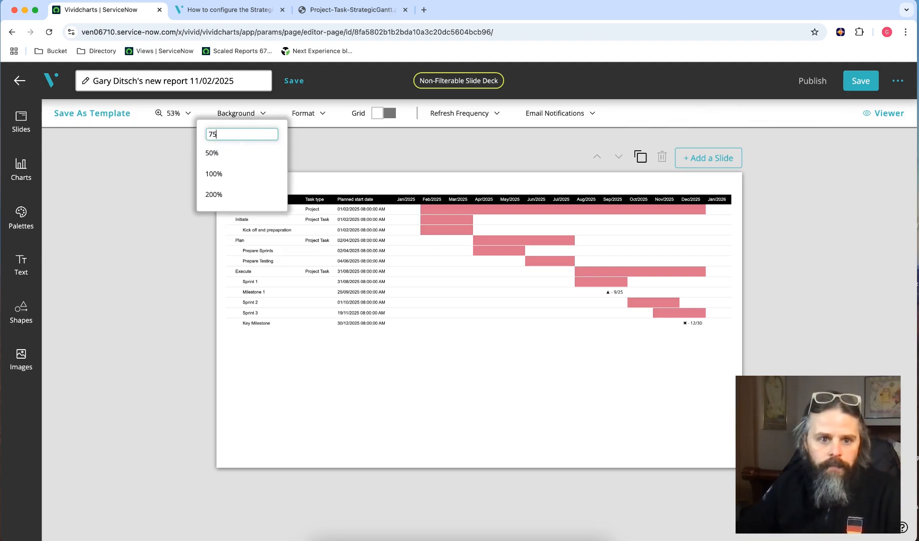
key("Return")
left_click(79, 263)
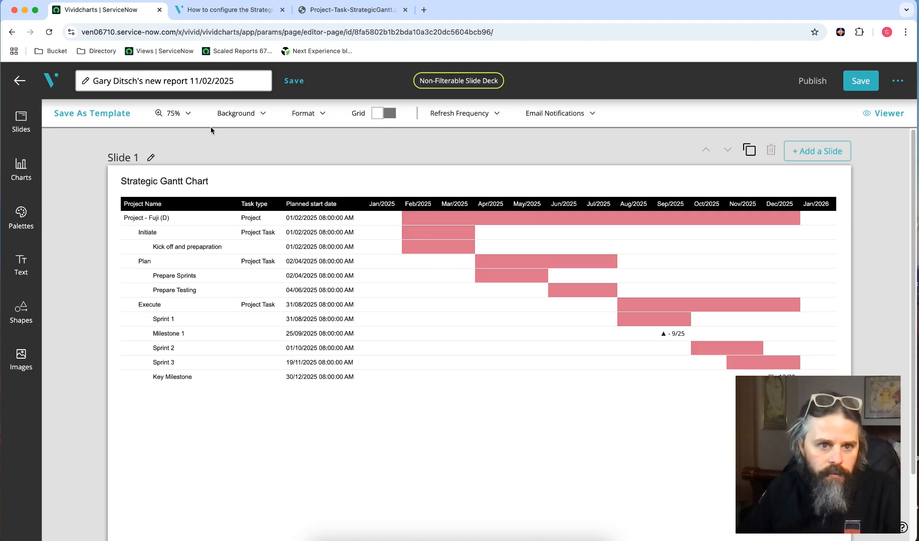
Step: Start a column formatting rule titled date in the Gantt chart's style settings, targeting the Planned start date column
left_click(299, 259)
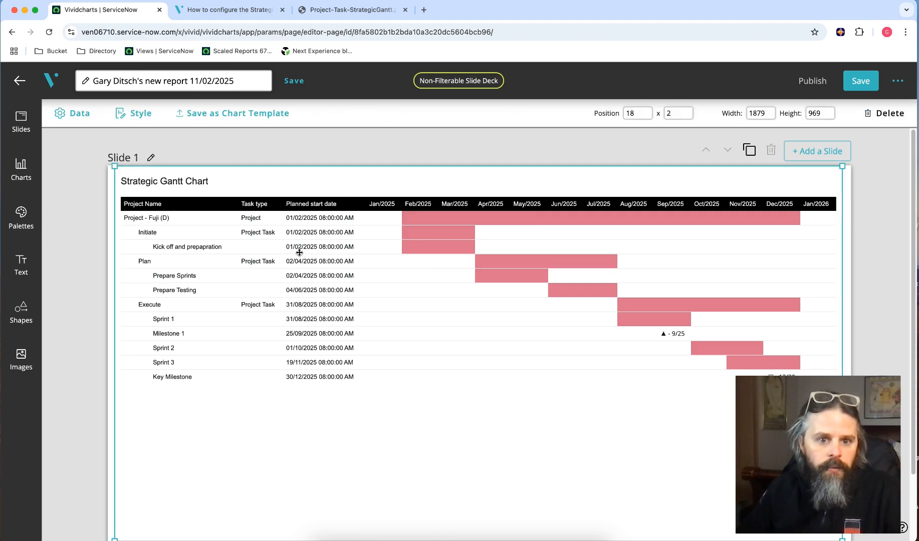
left_click(140, 116)
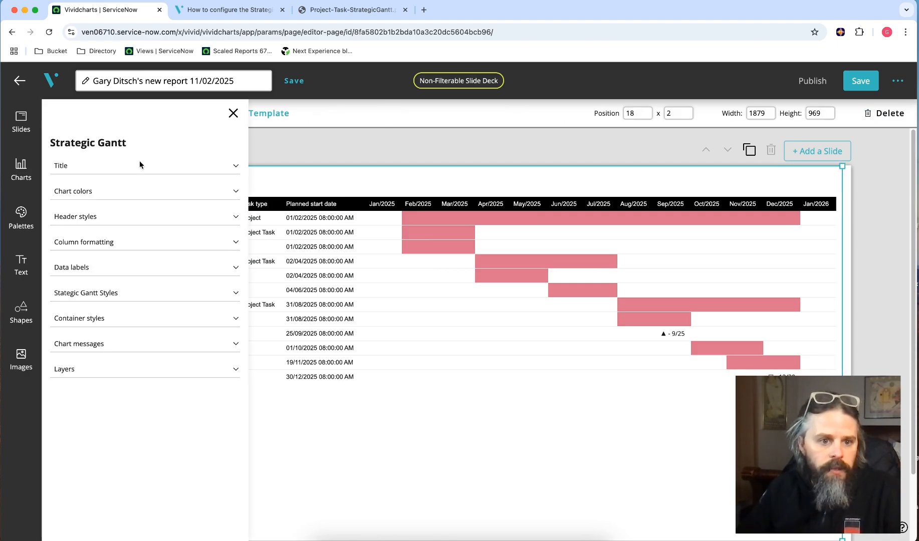
left_click(81, 243)
left_click(124, 282)
type("date")
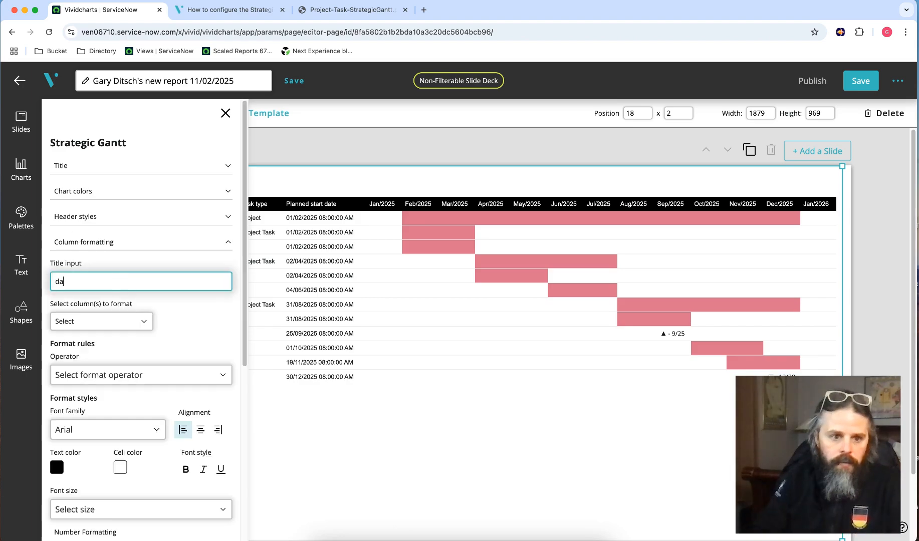
left_click(119, 327)
left_click(104, 439)
left_click(195, 324)
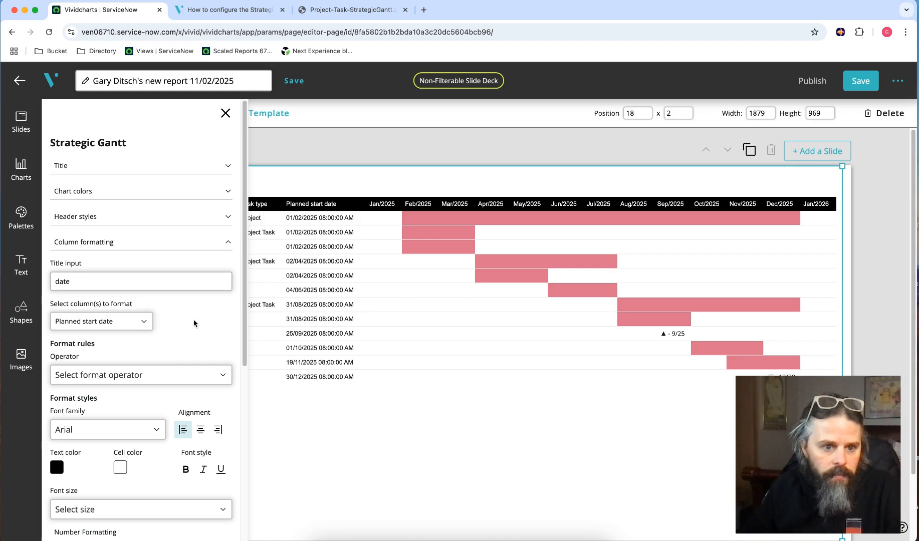
Step: Apply the date rule to All Rows with the MM/dd/yyyy date format, save it and leave the style settings
left_click(133, 383)
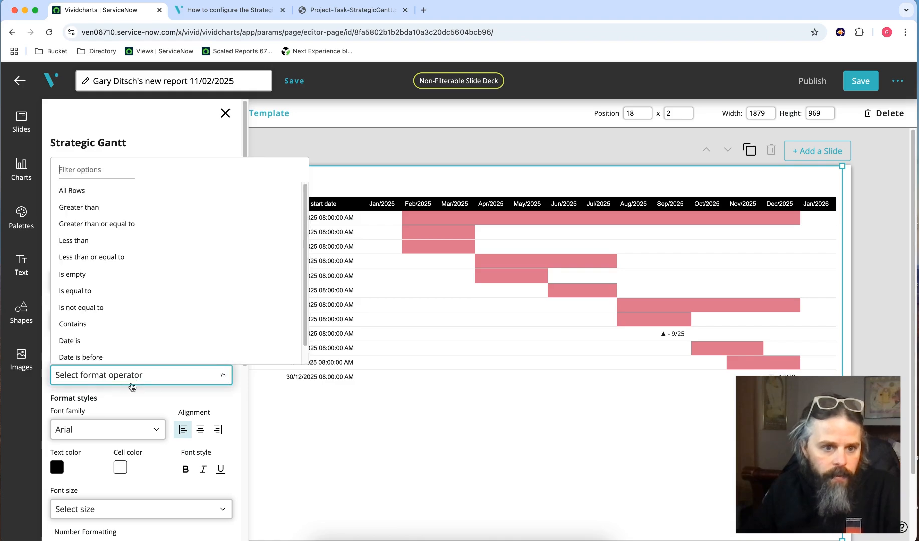
left_click(78, 193)
scroll(184, 323, "down", 5)
left_click(98, 437)
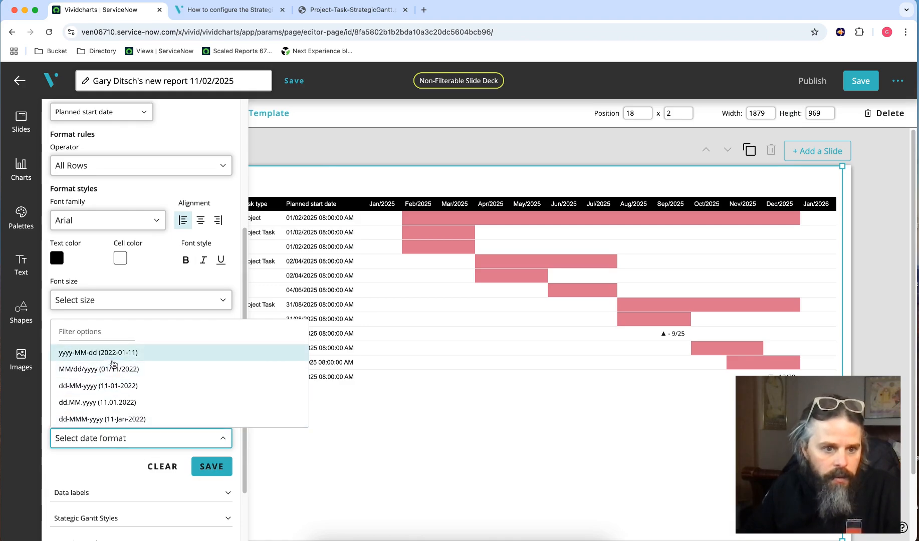
left_click(95, 371)
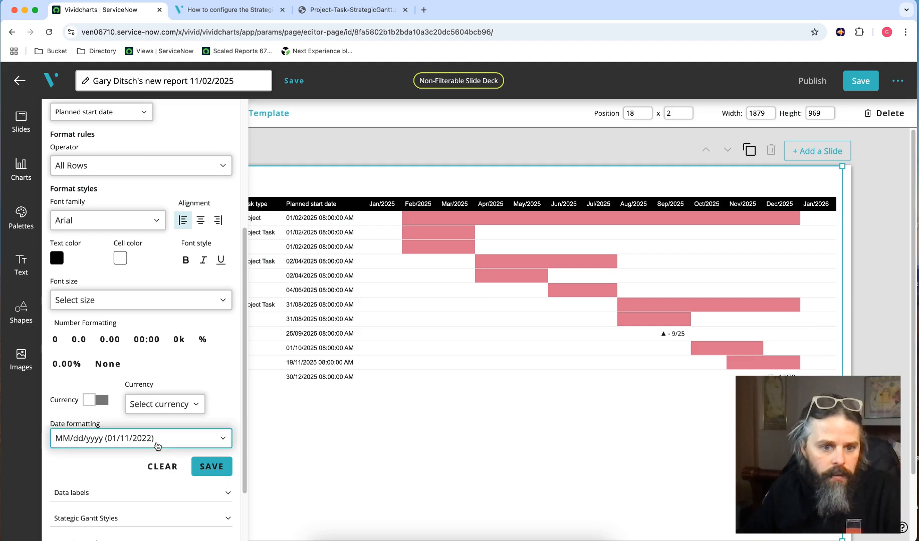
left_click(204, 467)
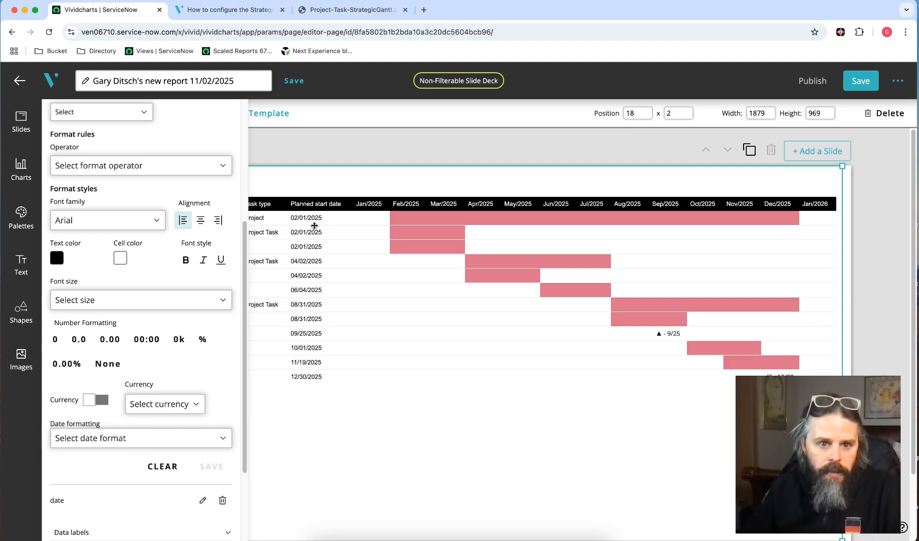
left_click(260, 148)
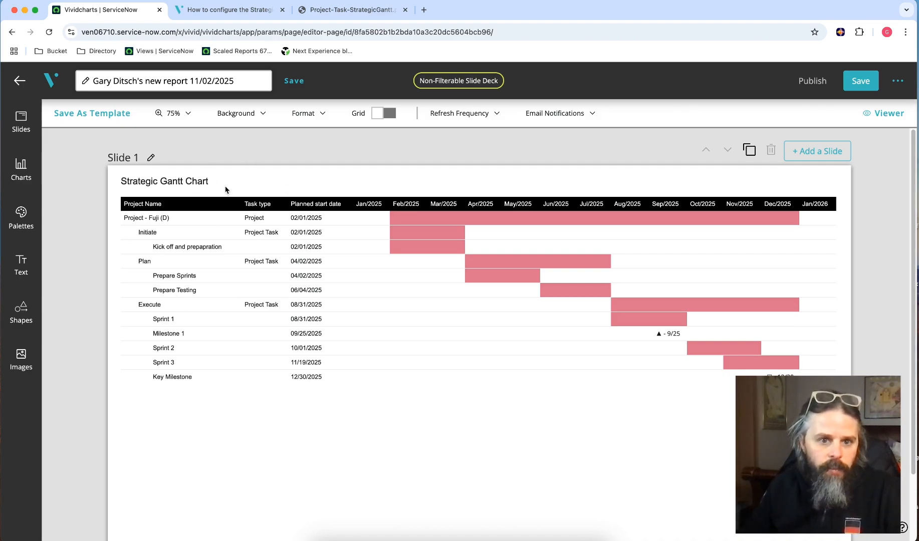
Step: Set the Primary Table Color in the chart's Strategic Gantt styles to the fourth swatch of the Grays palette
left_click(208, 237)
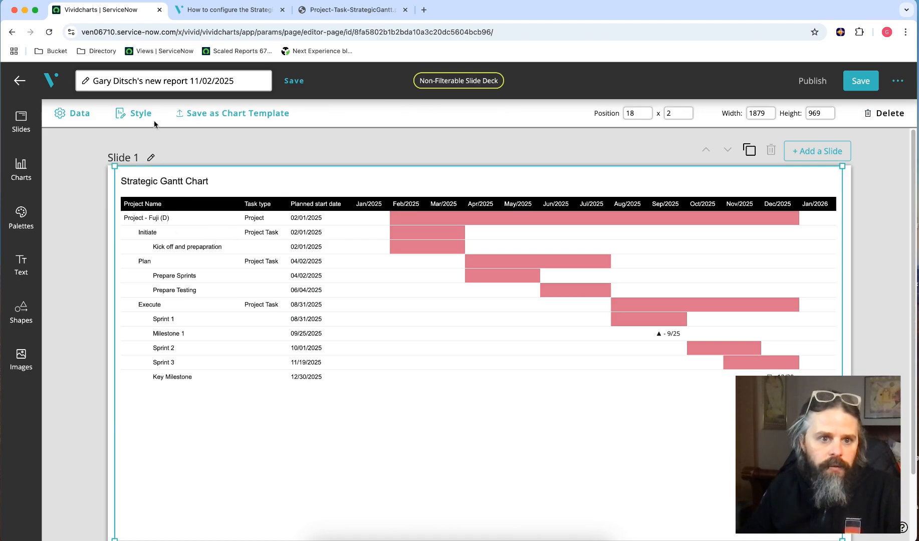
left_click(146, 116)
left_click(93, 292)
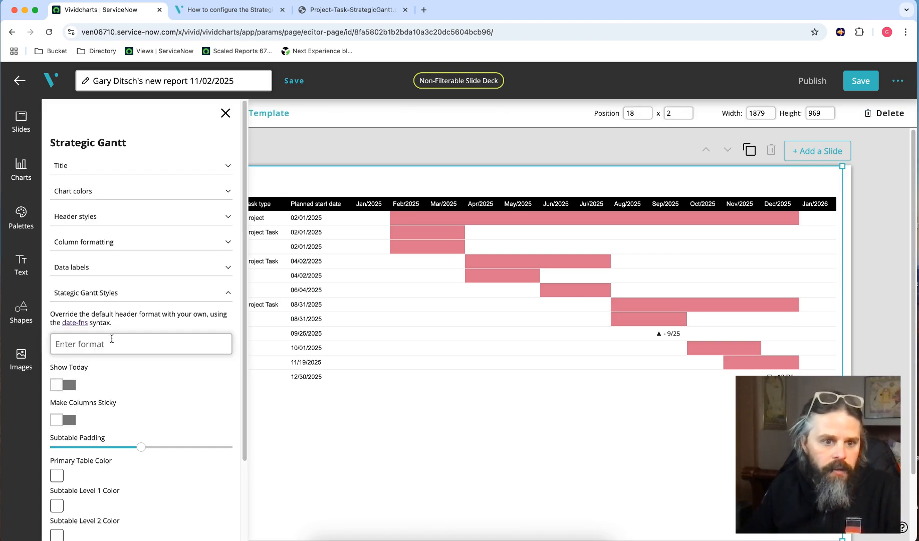
scroll(126, 386, "down", 3)
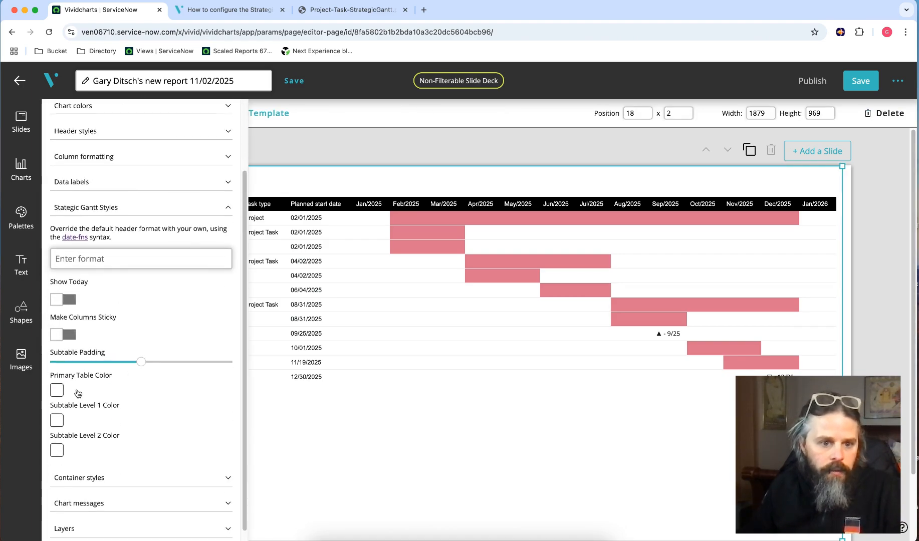
left_click(57, 390)
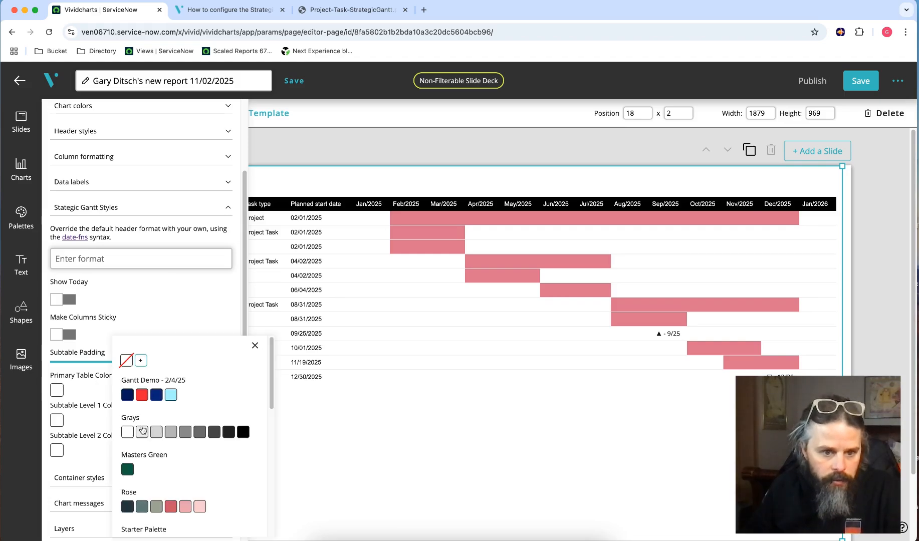
left_click(167, 433)
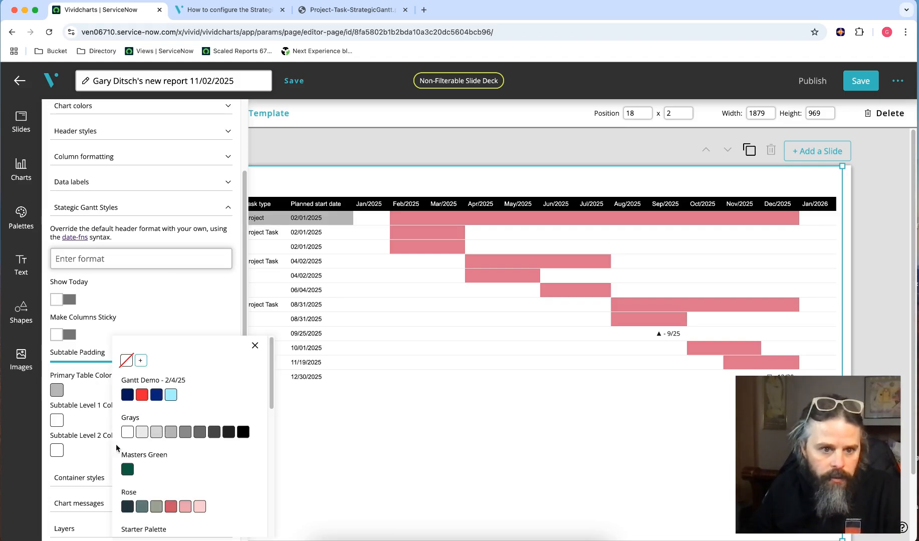
left_click(255, 345)
Step: Set the Subtable Level 1 Color to the lighter third swatch of the Grays palette
left_click(57, 419)
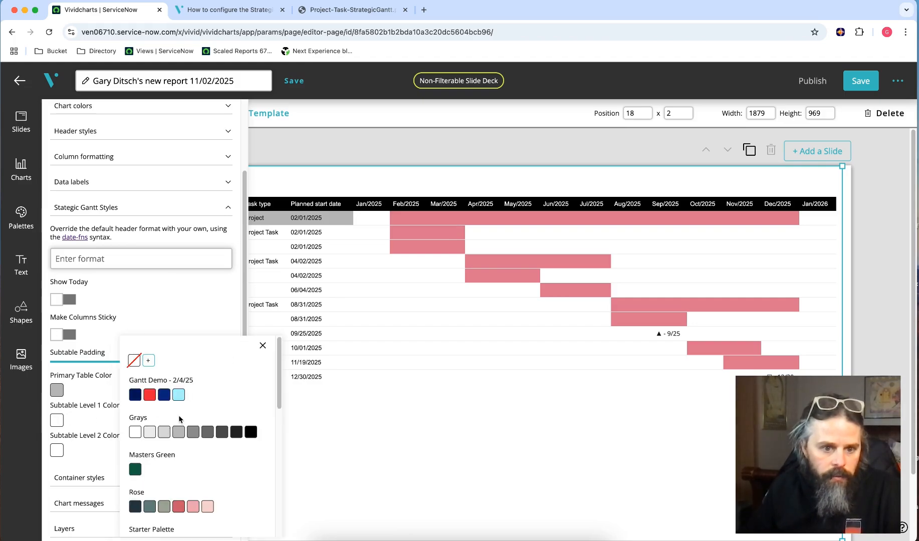
left_click(164, 433)
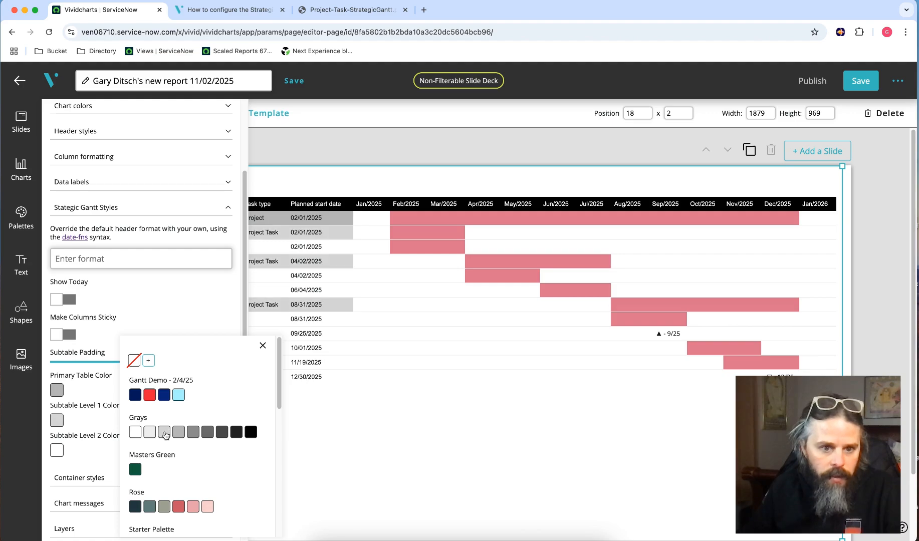
left_click(263, 345)
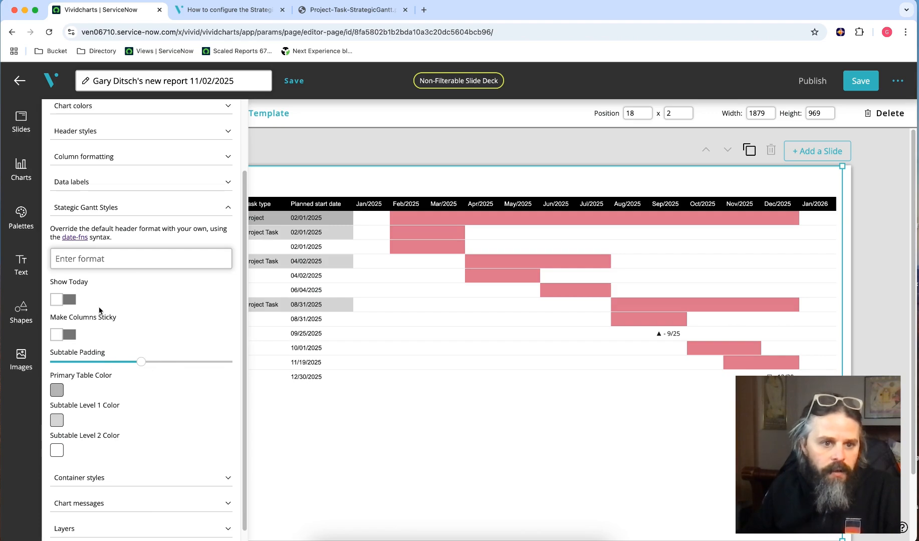
Step: Enable Show Today, override the timeline header format with MMM (yy), and close the style settings
left_click(70, 300)
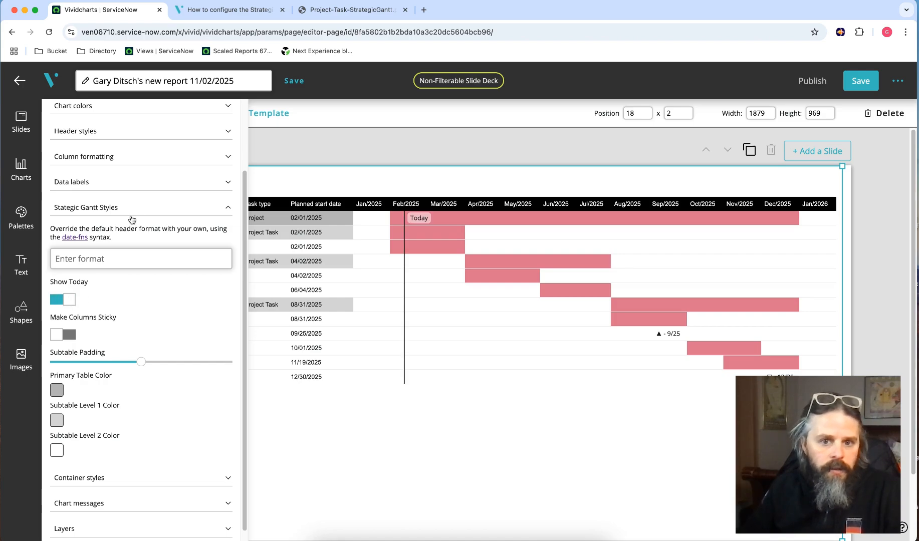
left_click(134, 259)
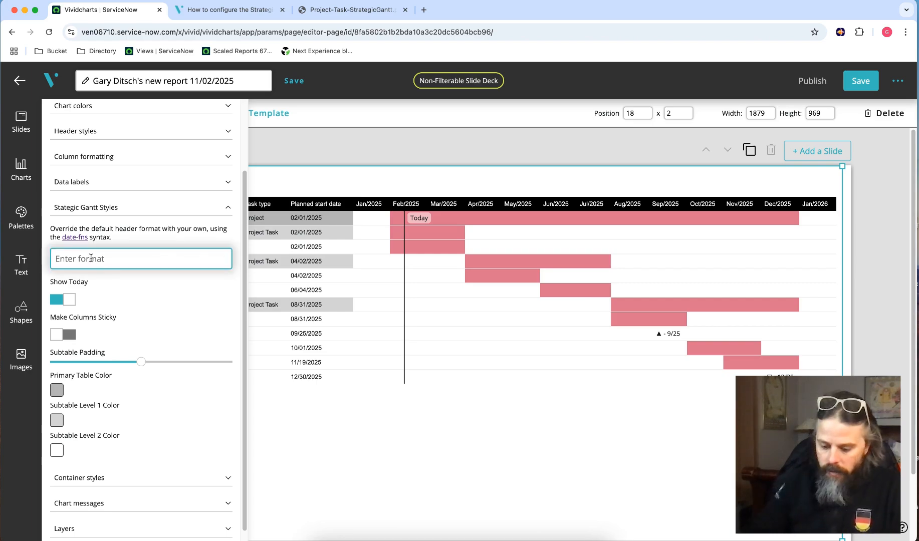
type("MMM")
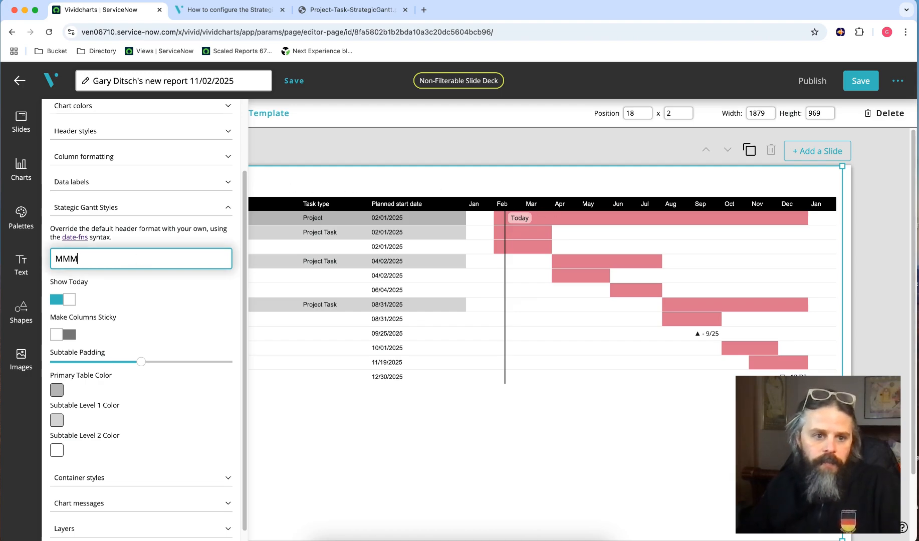
type("(yy)")
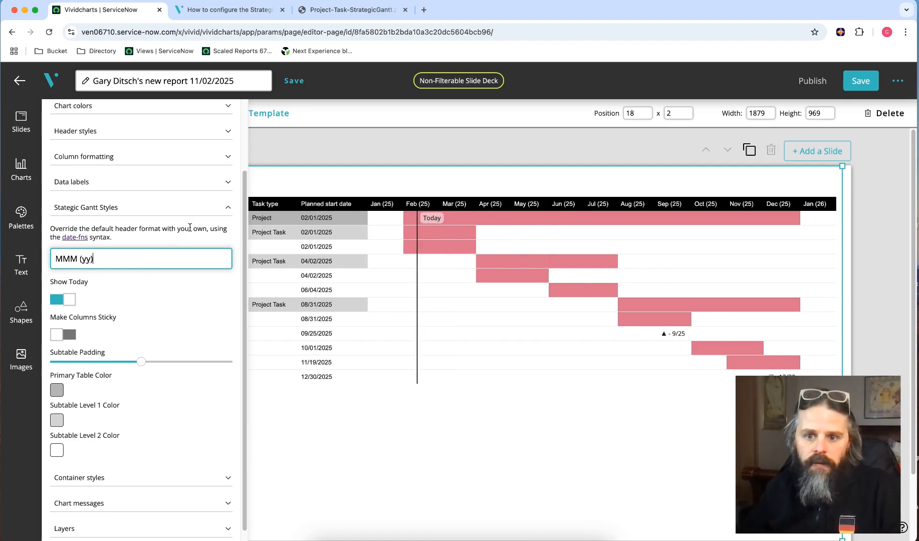
left_click(138, 214)
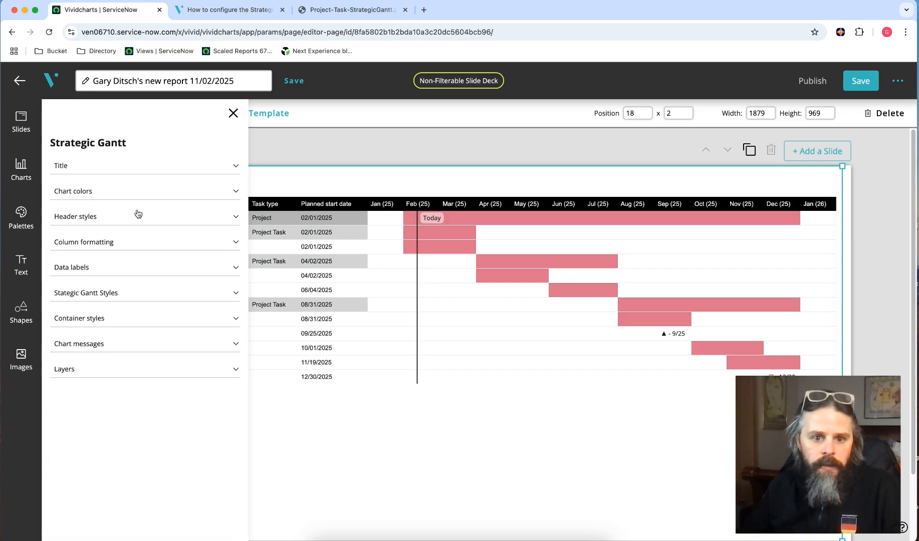
left_click(233, 113)
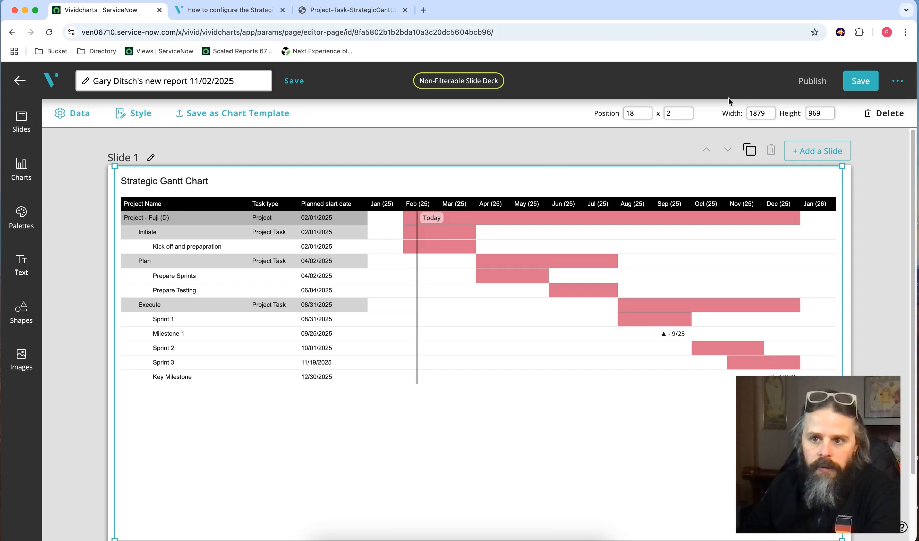
Step: Save the report and set the reloaded slide editor's zoom level back to 75%
left_click(857, 83)
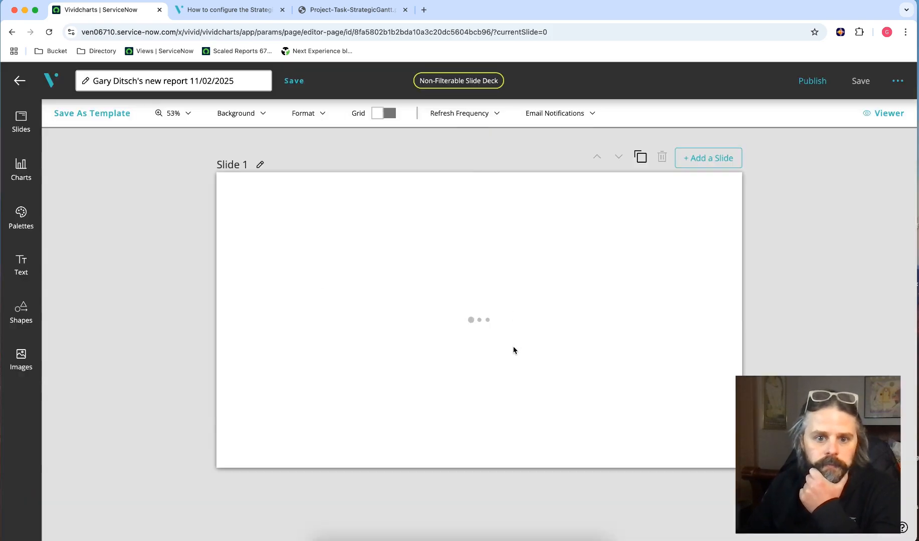
left_click(183, 115)
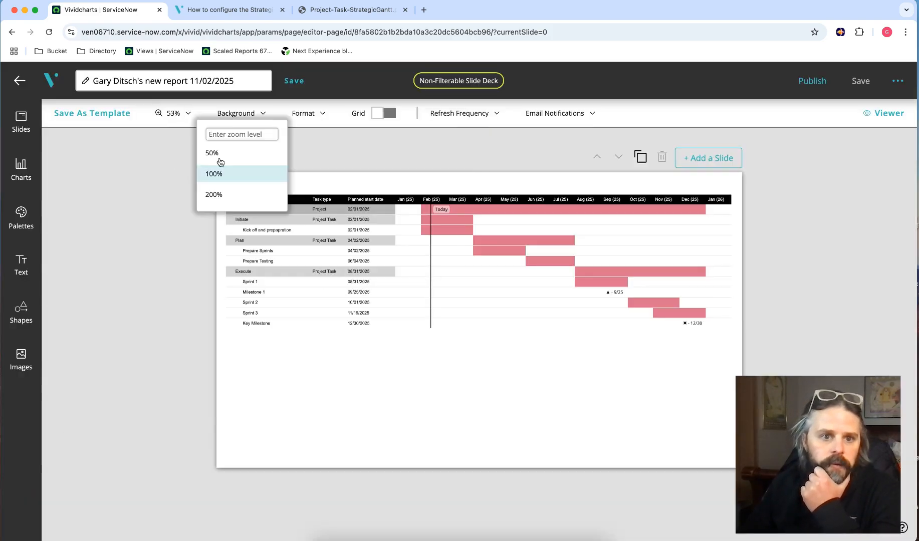
left_click(243, 131)
left_click(241, 194)
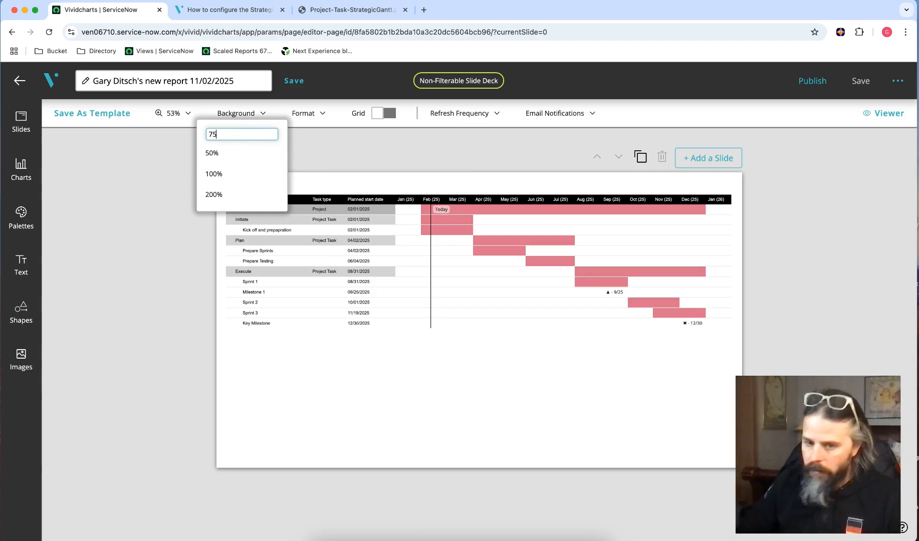
left_click(315, 145)
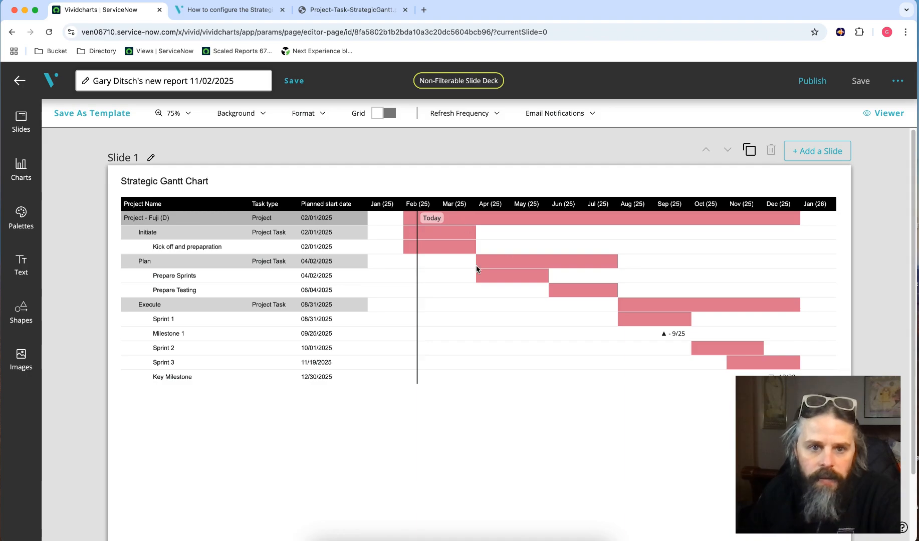
Step: Swap the Gantt chart's color palette to VividCharts and close the chart's style settings
left_click(323, 218)
left_click(134, 113)
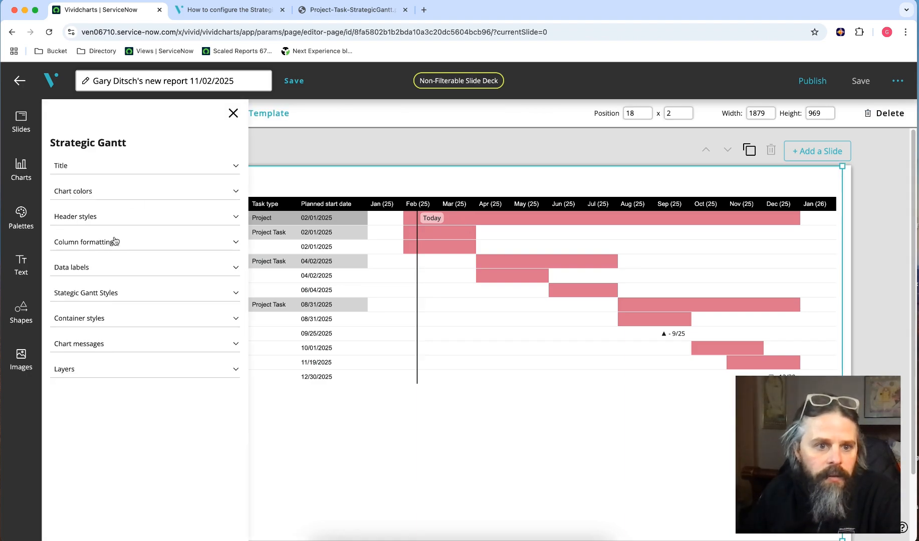
left_click(83, 196)
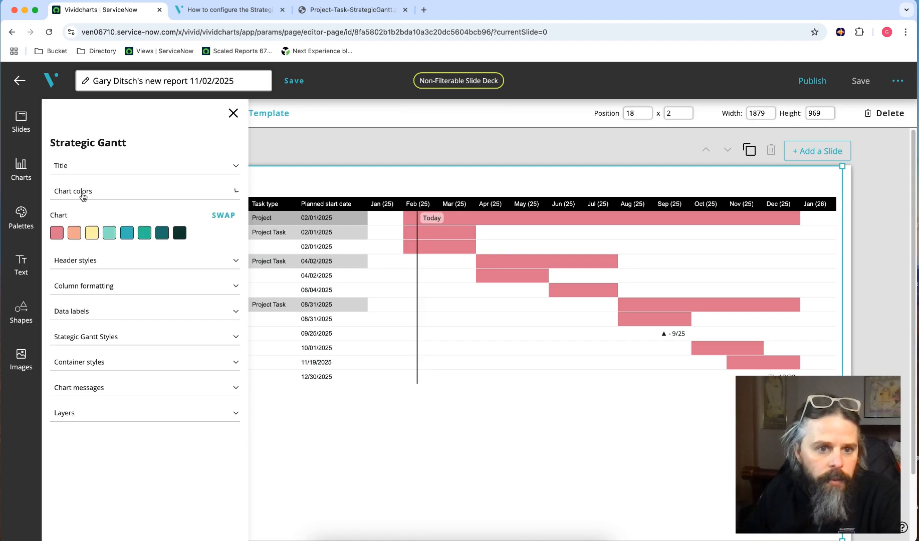
left_click(224, 215)
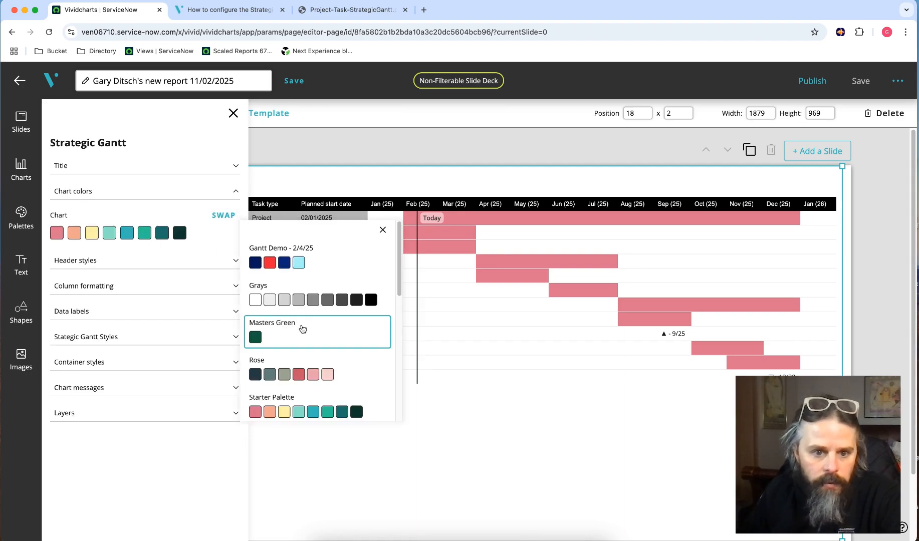
scroll(302, 329, "down", 5)
left_click(295, 346)
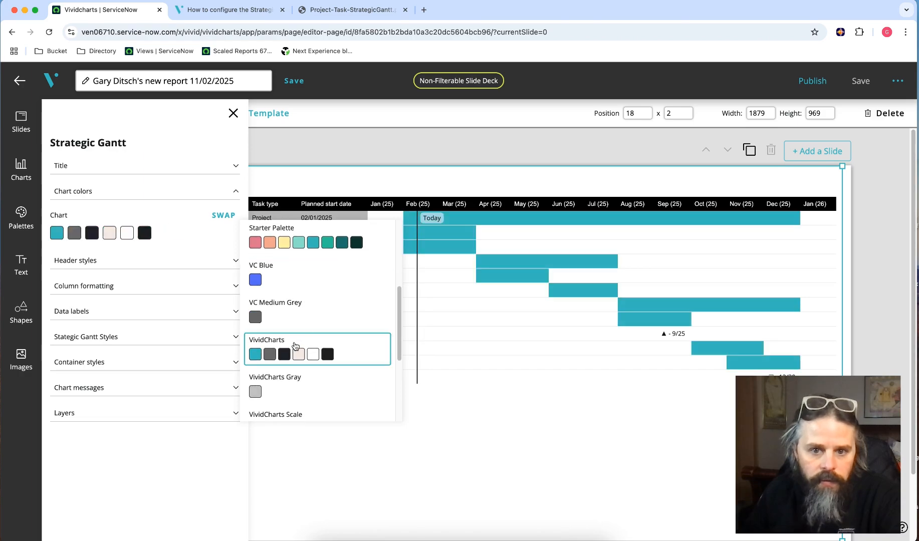
left_click(160, 191)
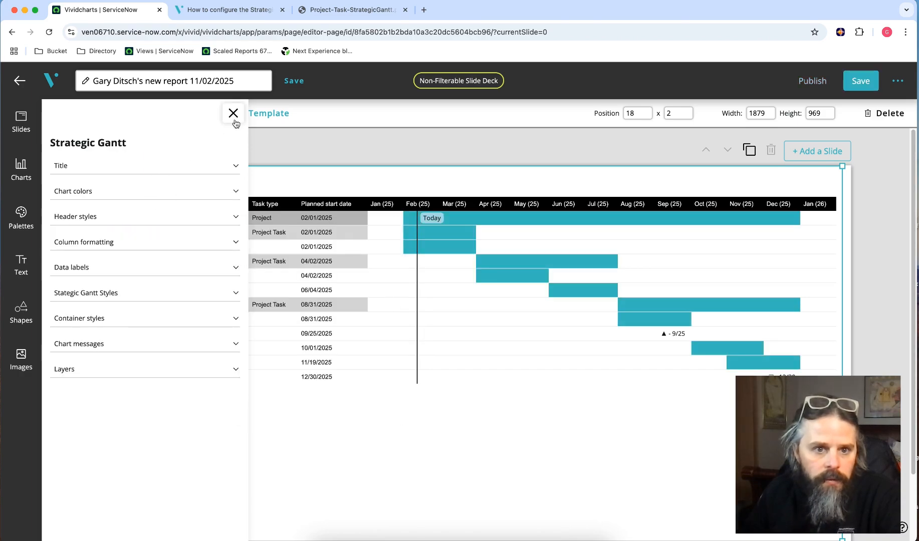
left_click(233, 114)
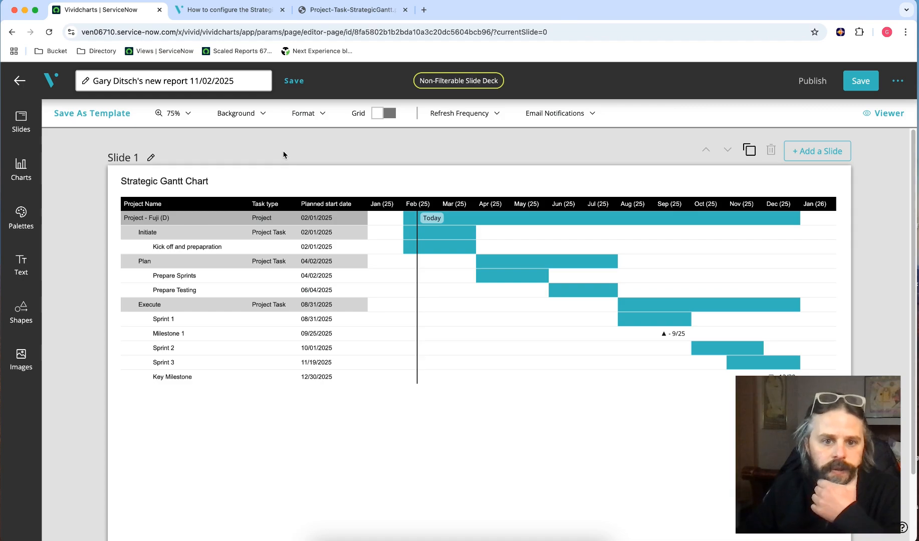
Step: Review the data, design and delivery requirements in the Strategic Gantt help article, and return to the slide editor
left_click(235, 10)
scroll(413, 336, "down", 10)
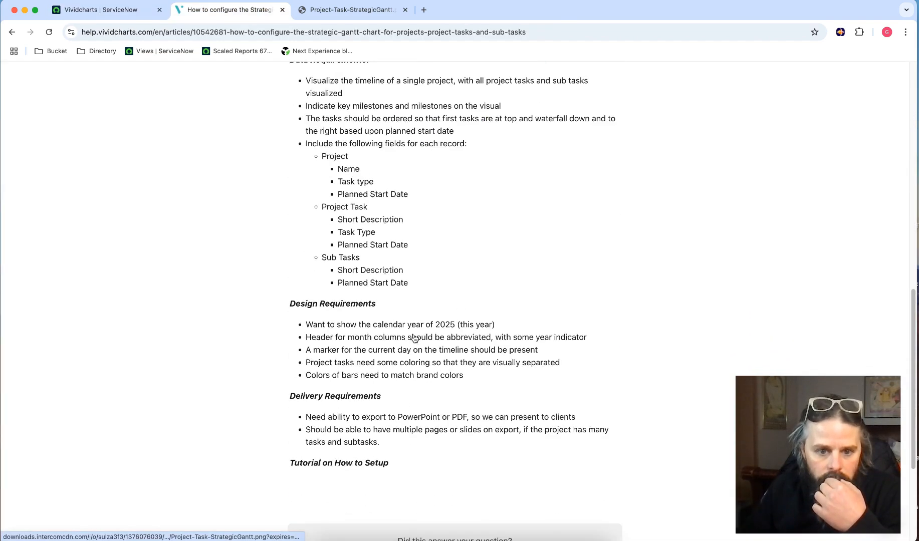
scroll(414, 335, "up", 3)
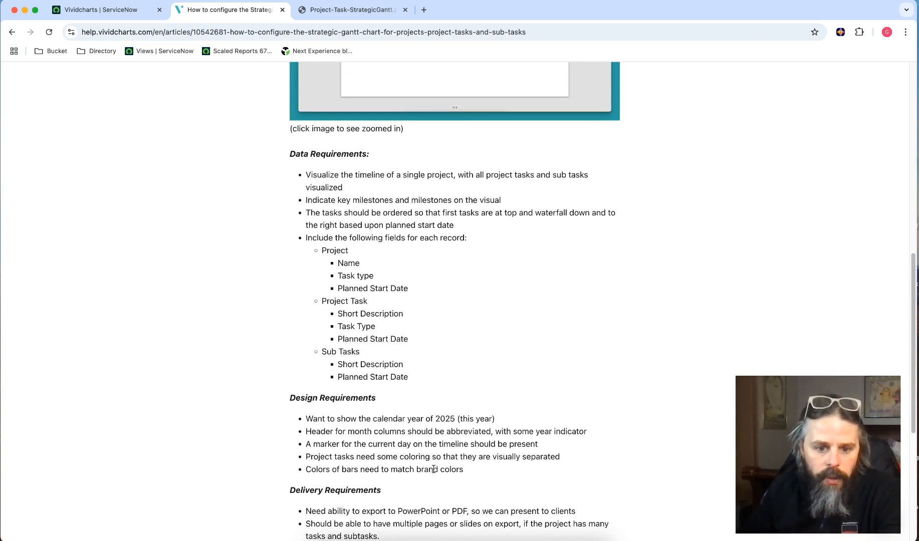
scroll(433, 469, "down", 2)
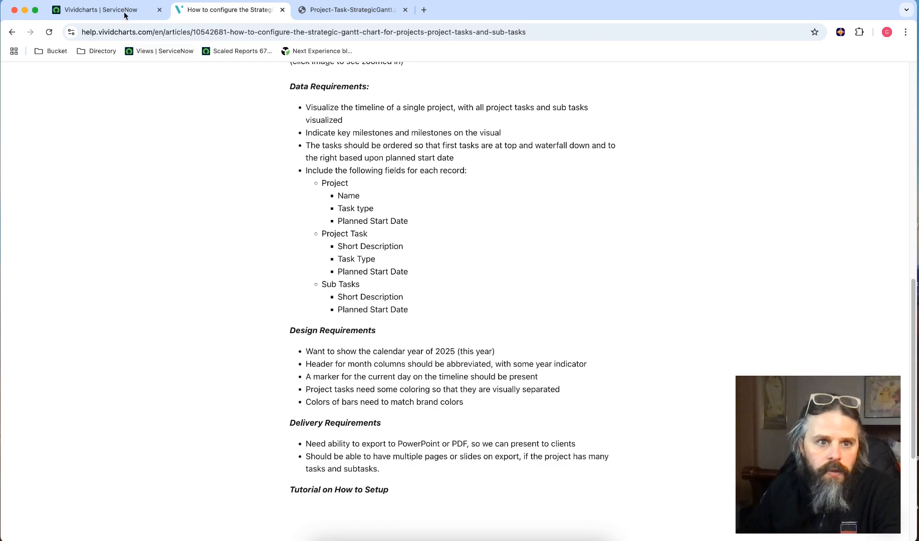
left_click(110, 10)
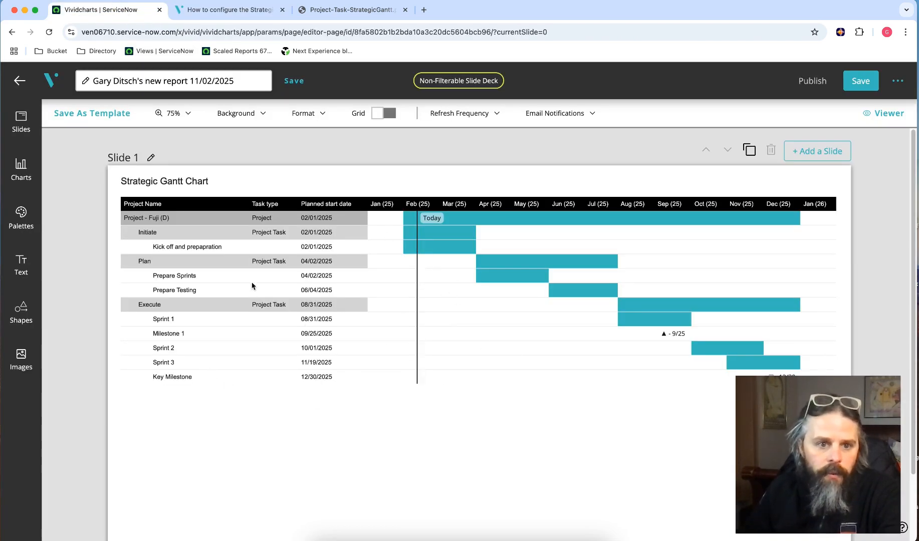
Step: Save and publish the report, and open it in the viewer
left_click(860, 79)
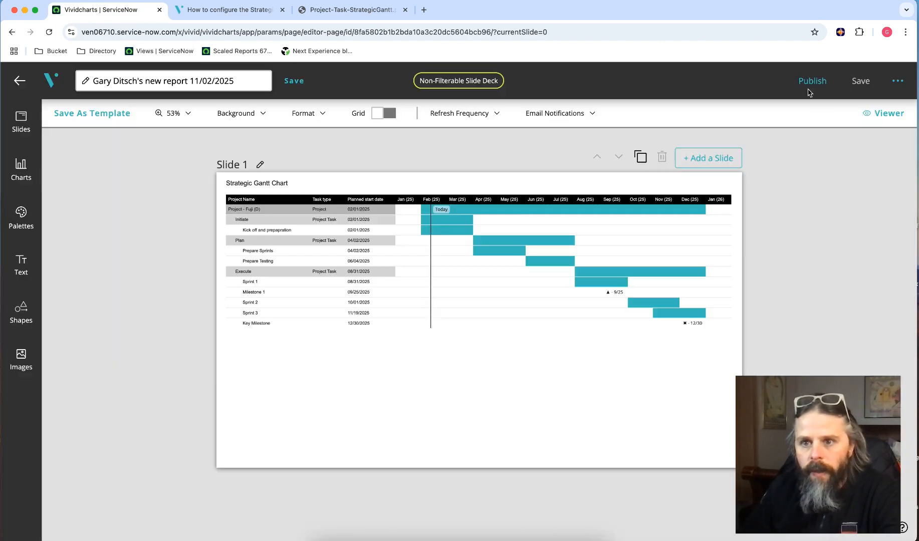
left_click(810, 86)
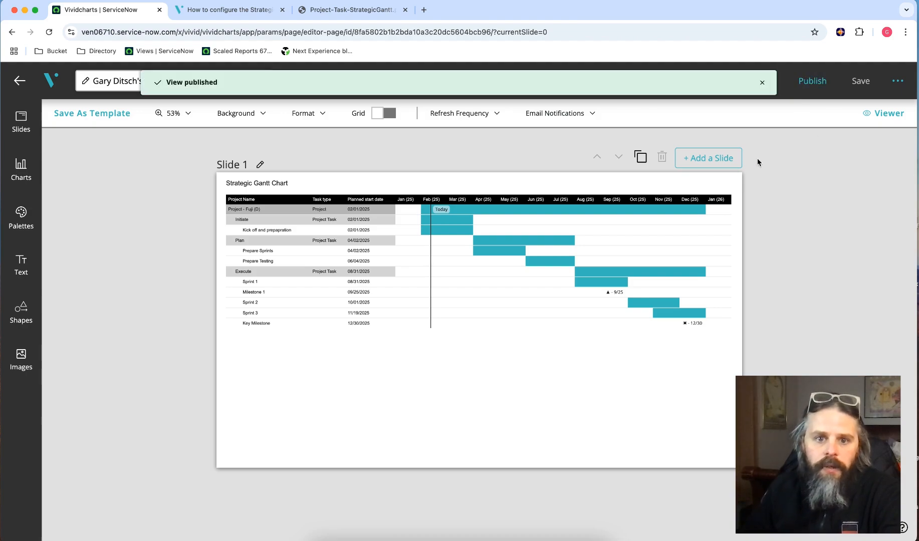
left_click(869, 118)
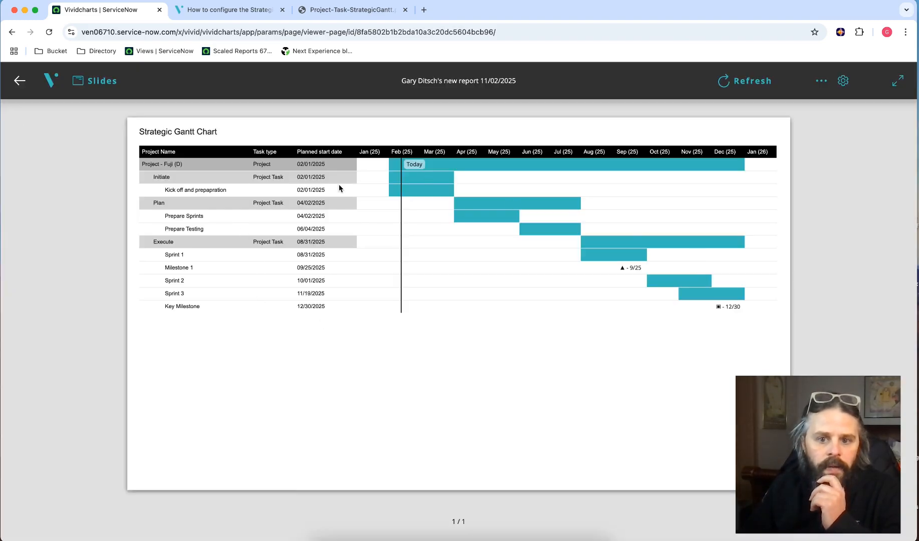
Step: Download the report as a Standard PDF with the export quality set to Best
left_click(821, 81)
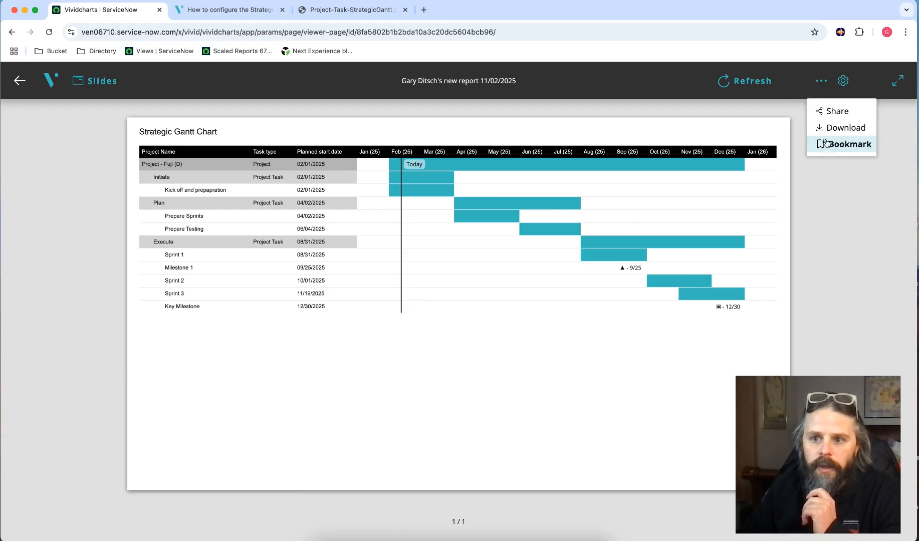
left_click(845, 127)
left_click(396, 245)
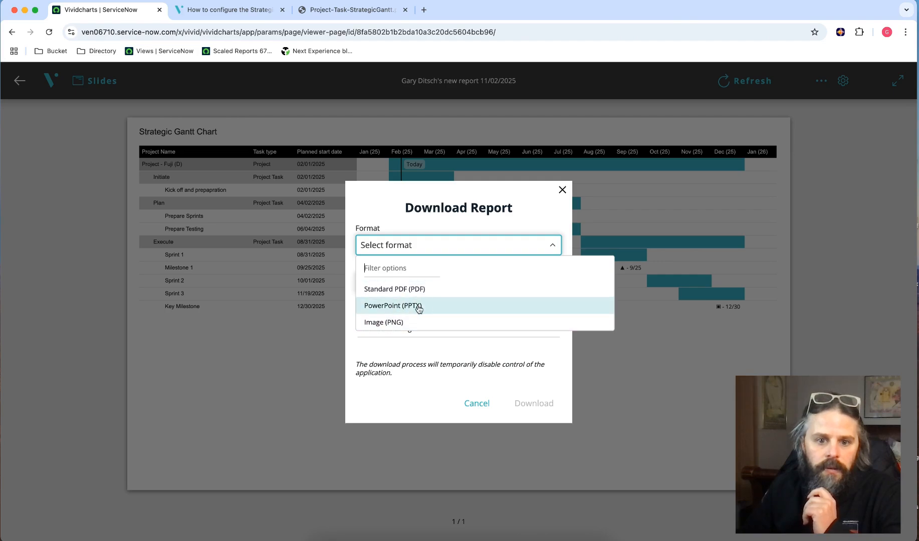
left_click(449, 289)
left_click(467, 285)
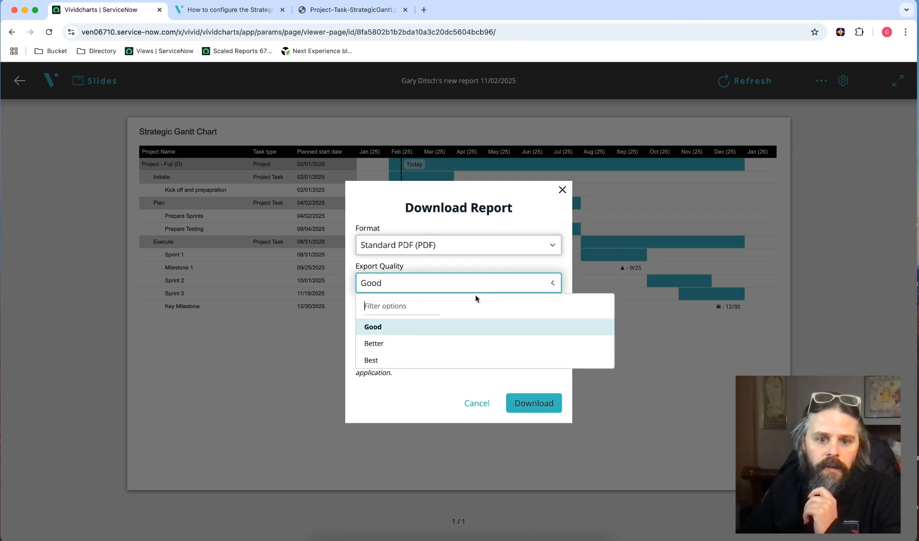
left_click(371, 361)
left_click(534, 407)
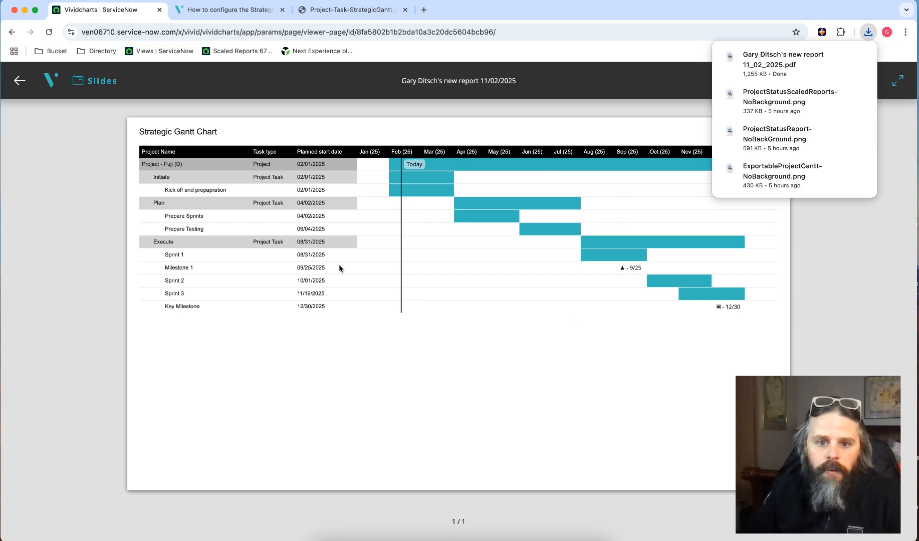
Step: Open the downloaded PDF, inspect the exported Gantt chart at several zoom levels, and return to the report viewer
mouse_move(786, 74)
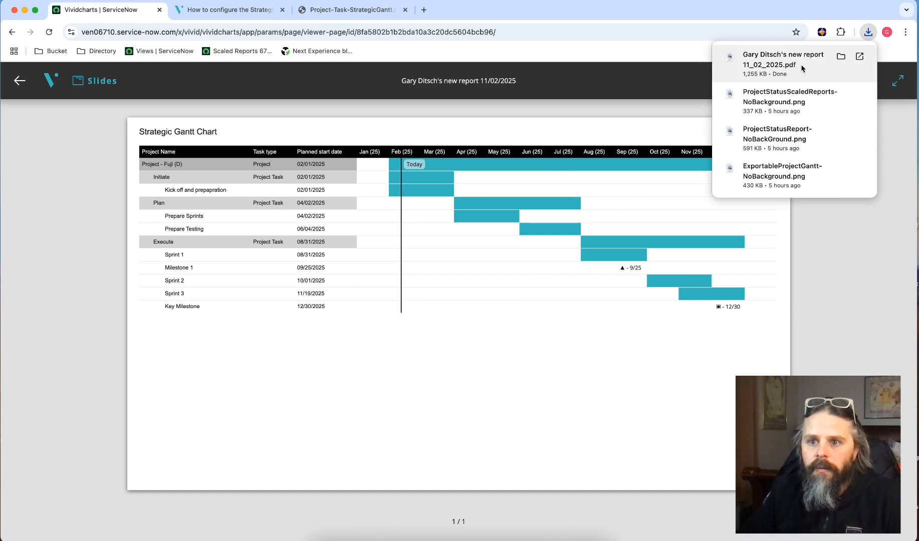
left_click(802, 68)
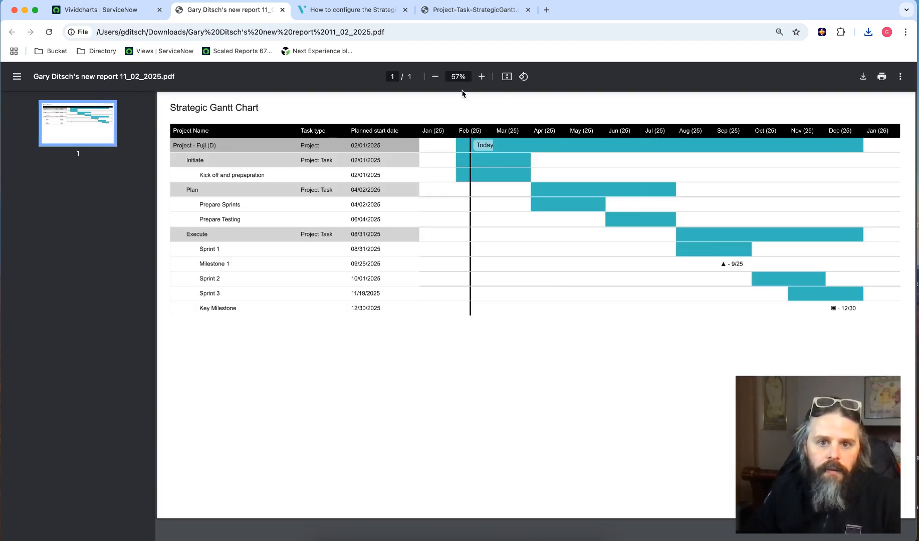
left_click(438, 81)
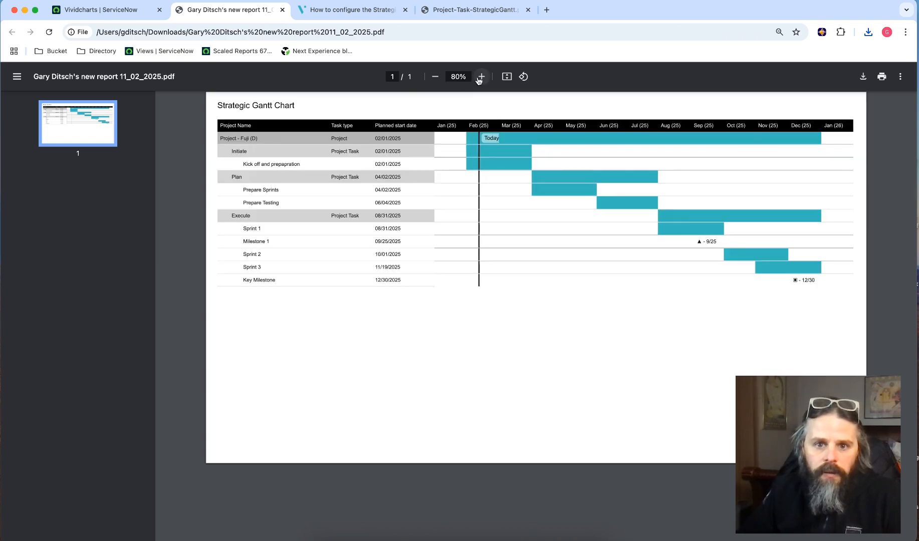
left_click(480, 78)
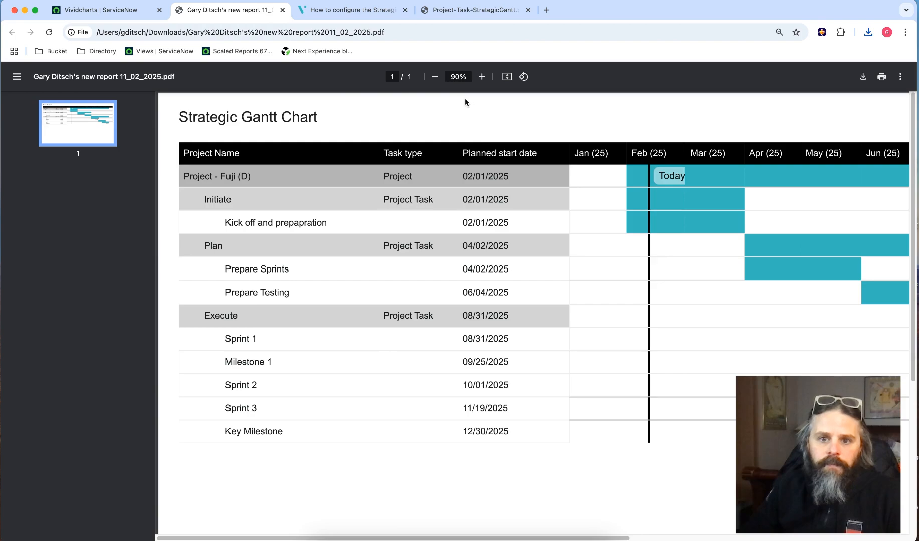
left_click(438, 78)
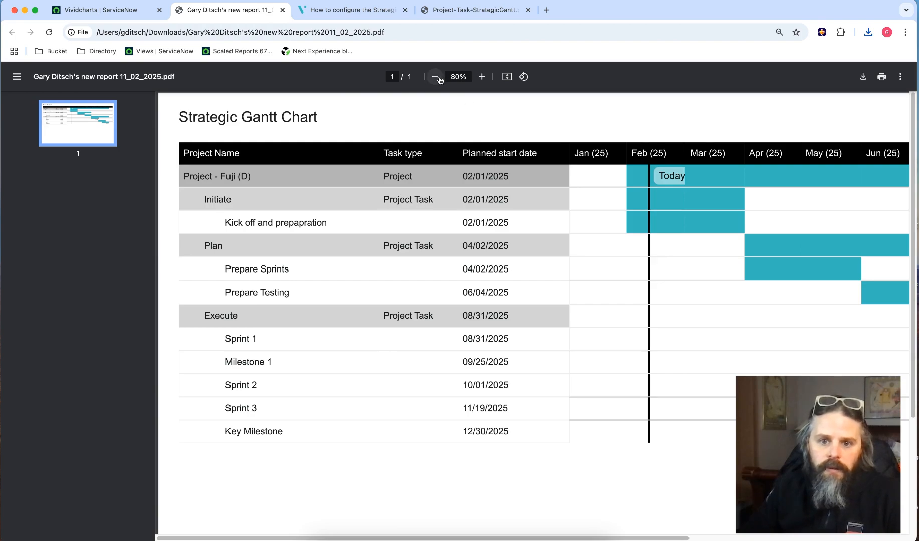
left_click(437, 78)
left_click(438, 78)
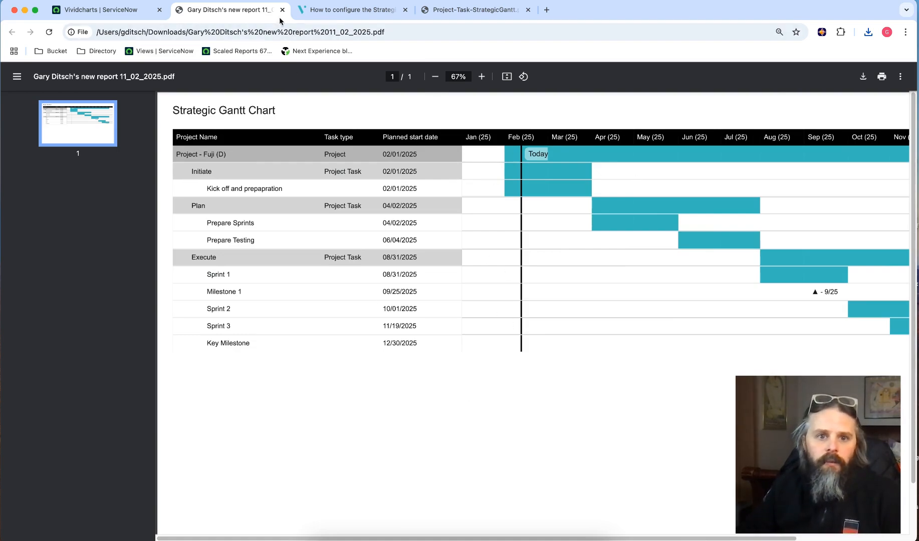
left_click(108, 13)
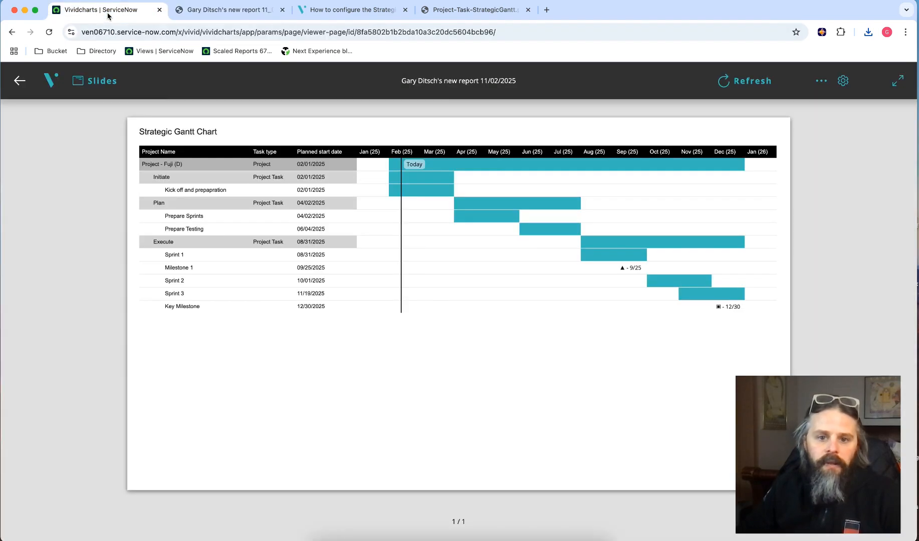